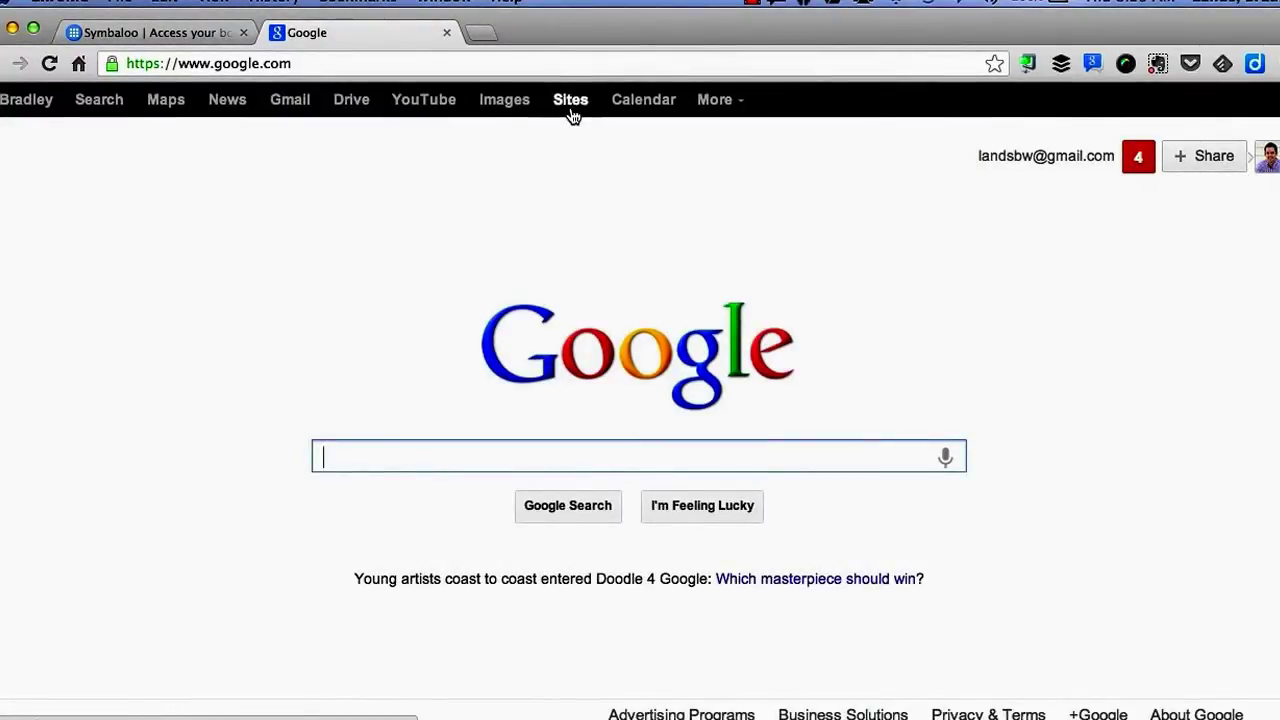
Go from More > Even more to the Google products page and scroll down to Sites.
left_click(718, 101)
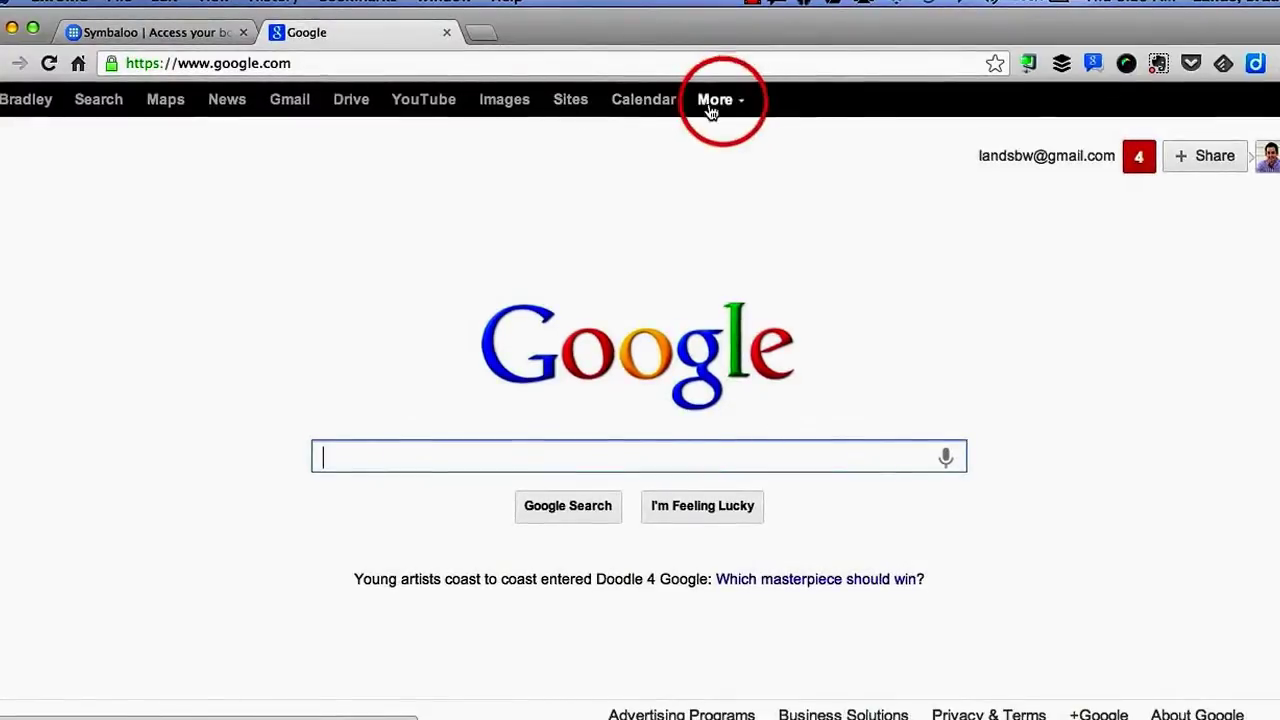
left_click(735, 378)
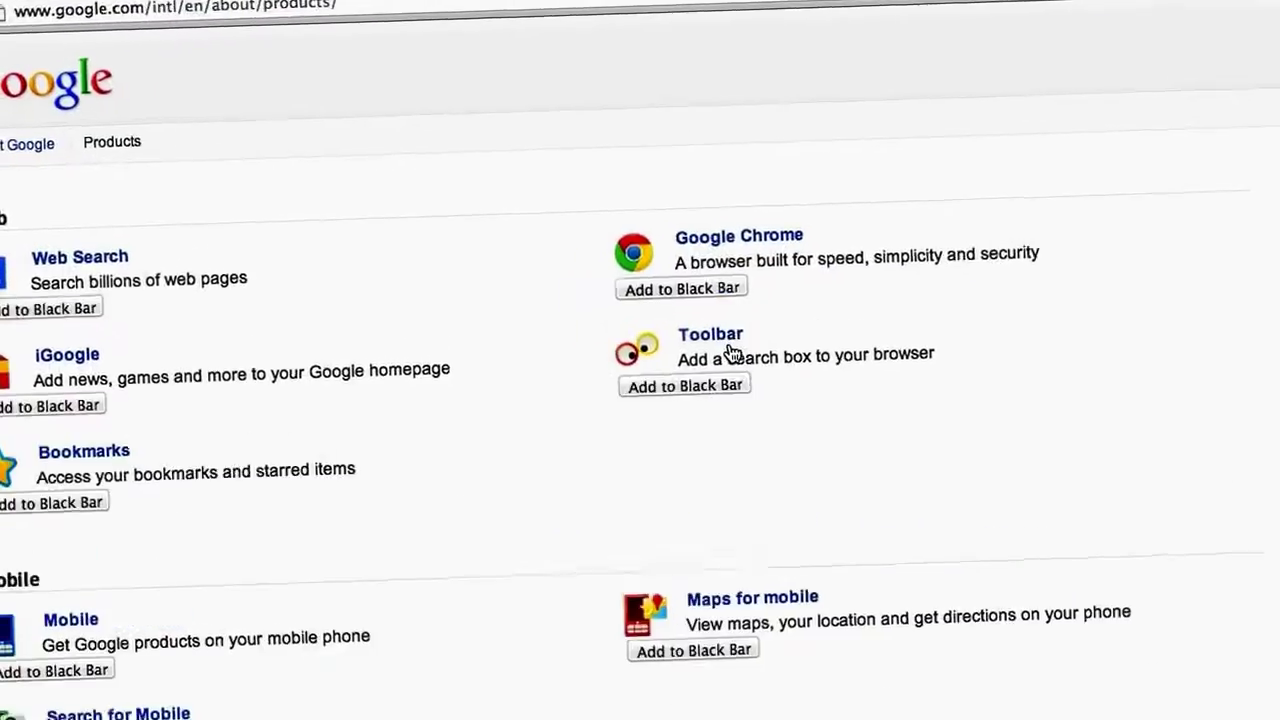
scroll(914, 497, "down", 1)
scroll(914, 497, "down", 5)
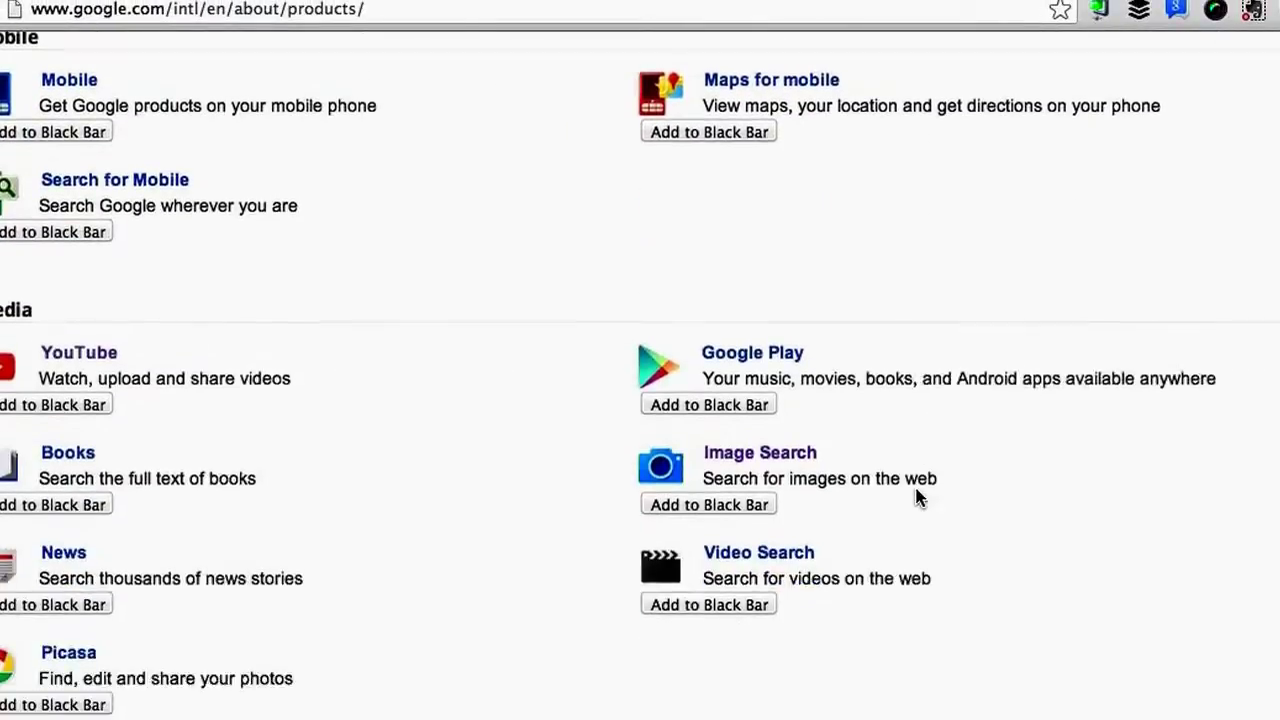
scroll(914, 497, "down", 2)
scroll(919, 497, "down", 5)
scroll(919, 497, "down", 2)
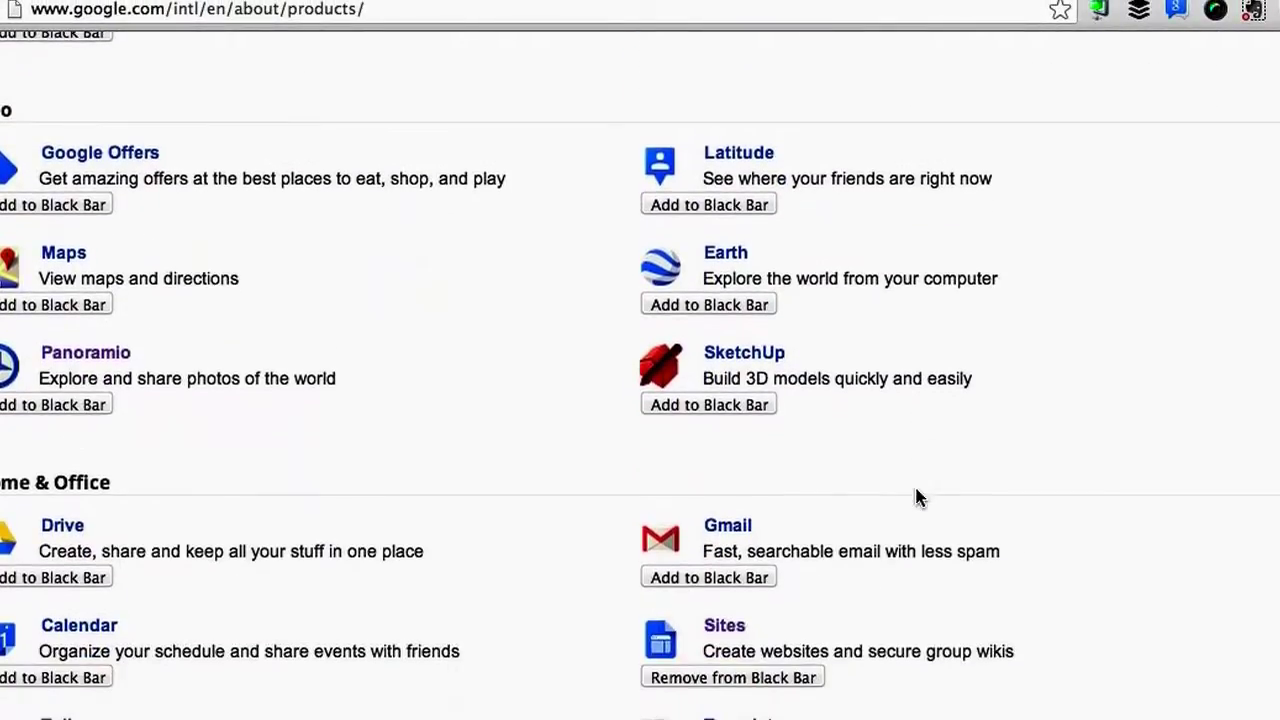
scroll(919, 497, "down", 1)
scroll(919, 497, "down", 1)
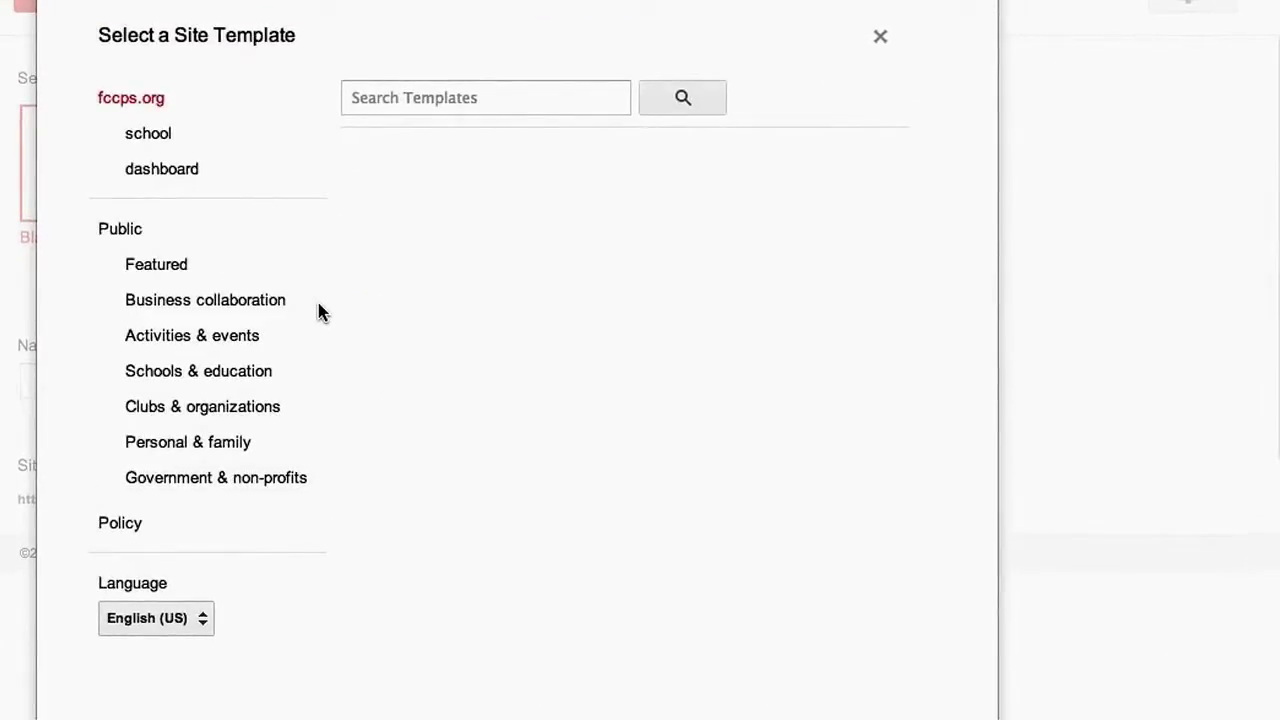
Browse the Business collaboration category in the site template gallery.
left_click(318, 303)
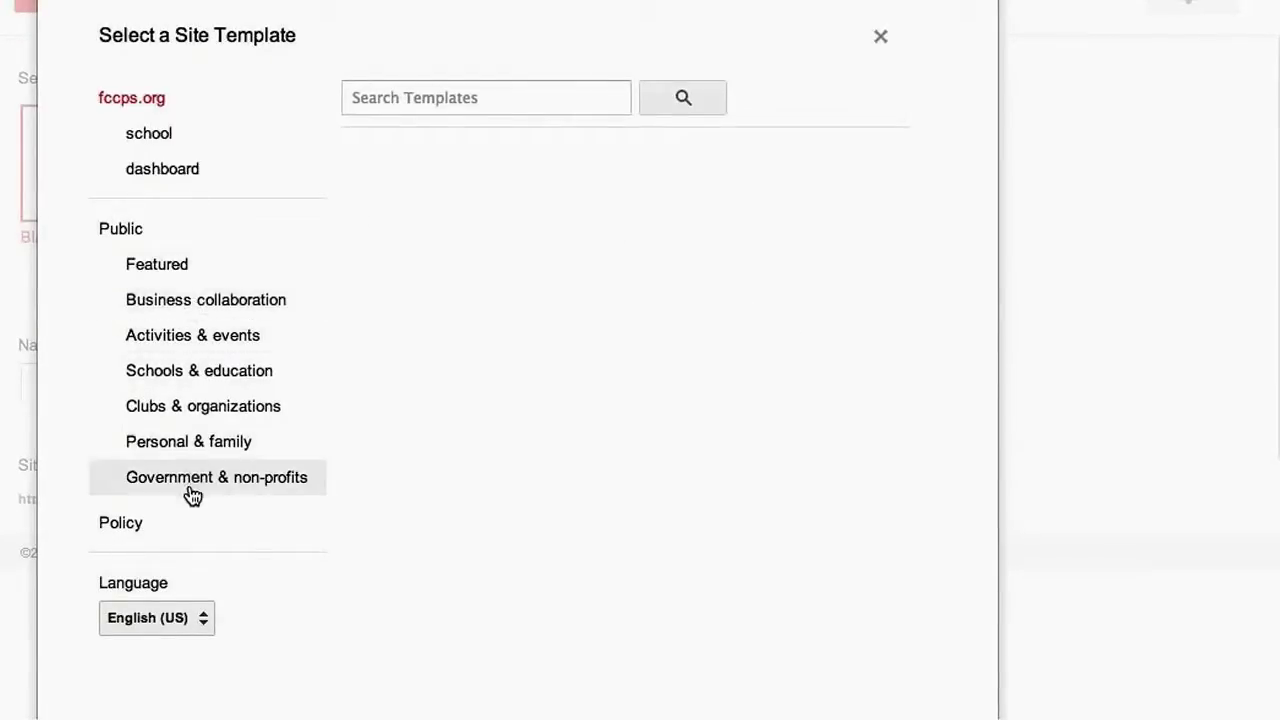
Browse the Schools & education templates, then show all Public templates.
left_click(274, 377)
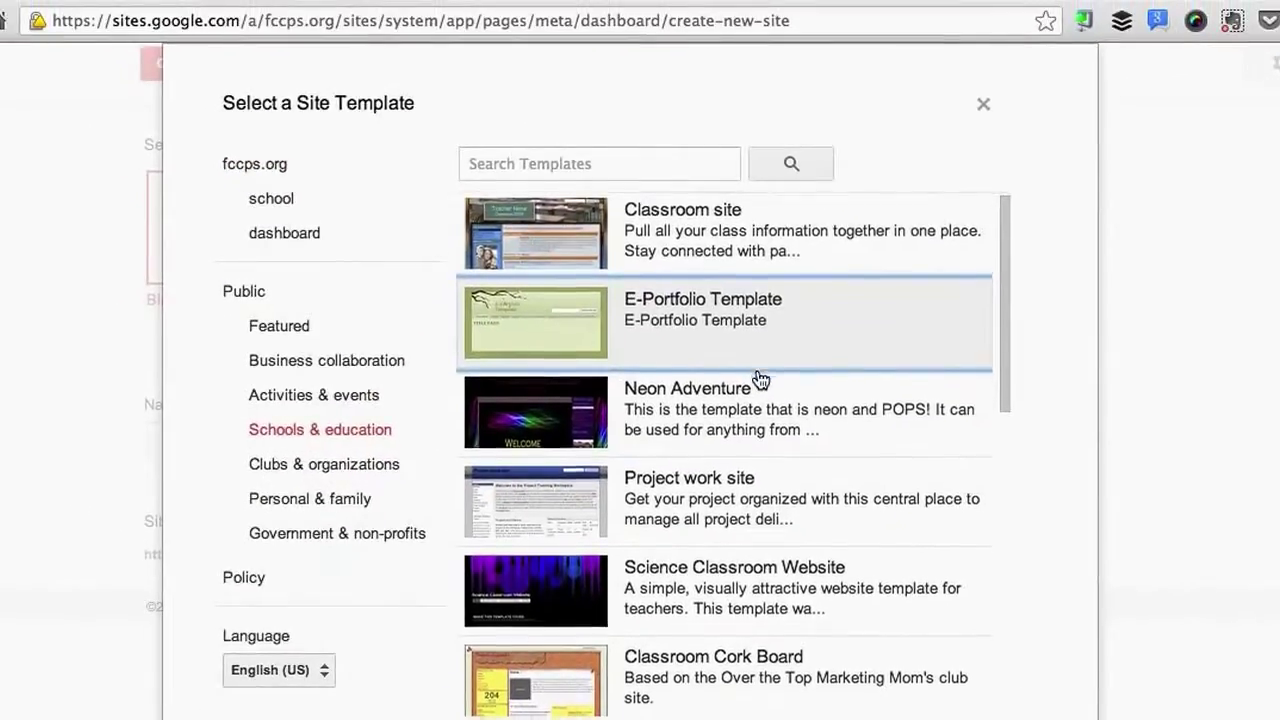
scroll(750, 373, "down", 1)
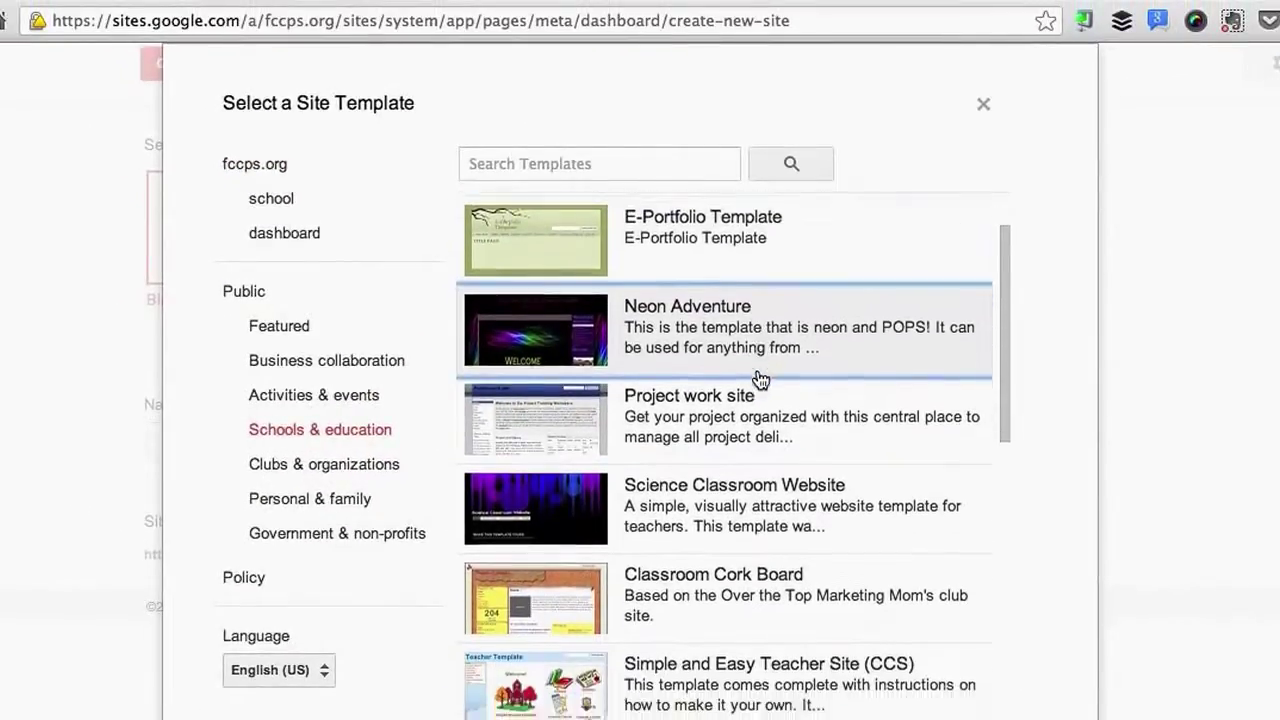
scroll(755, 375, "down", 1)
scroll(760, 379, "down", 1)
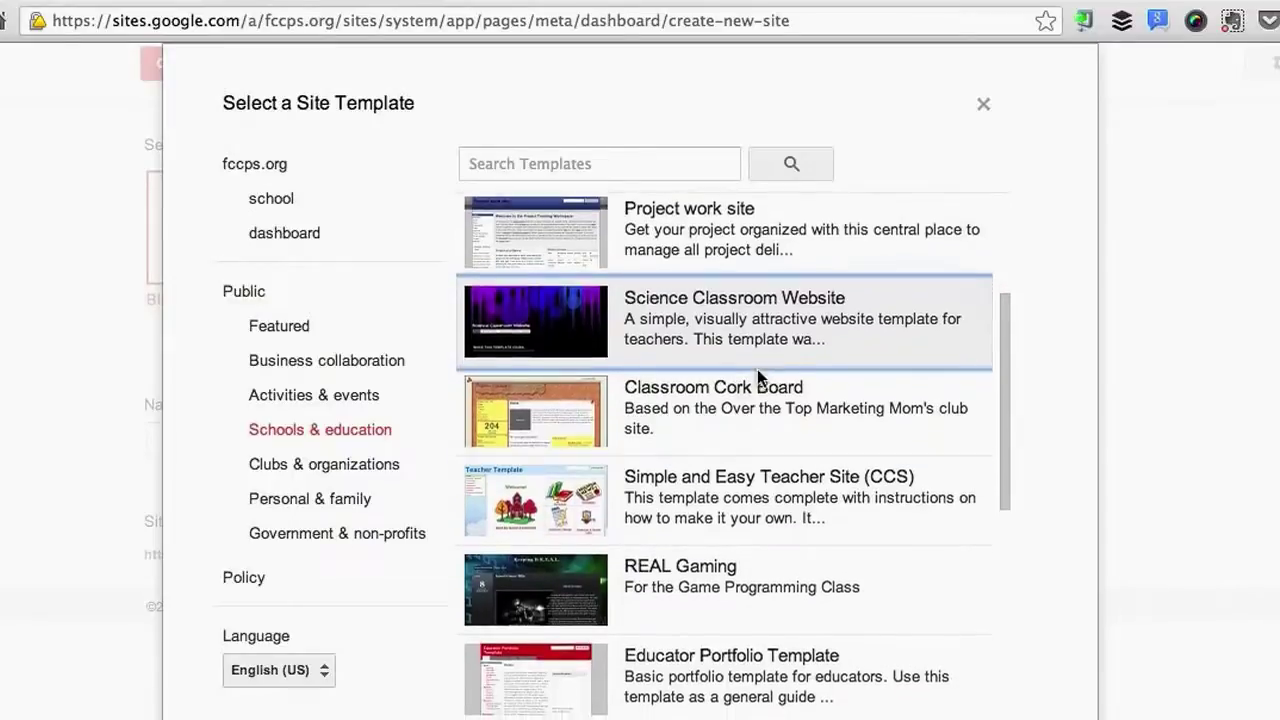
scroll(760, 379, "down", 2)
scroll(760, 379, "down", 2)
scroll(758, 375, "up", 5)
left_click(255, 291)
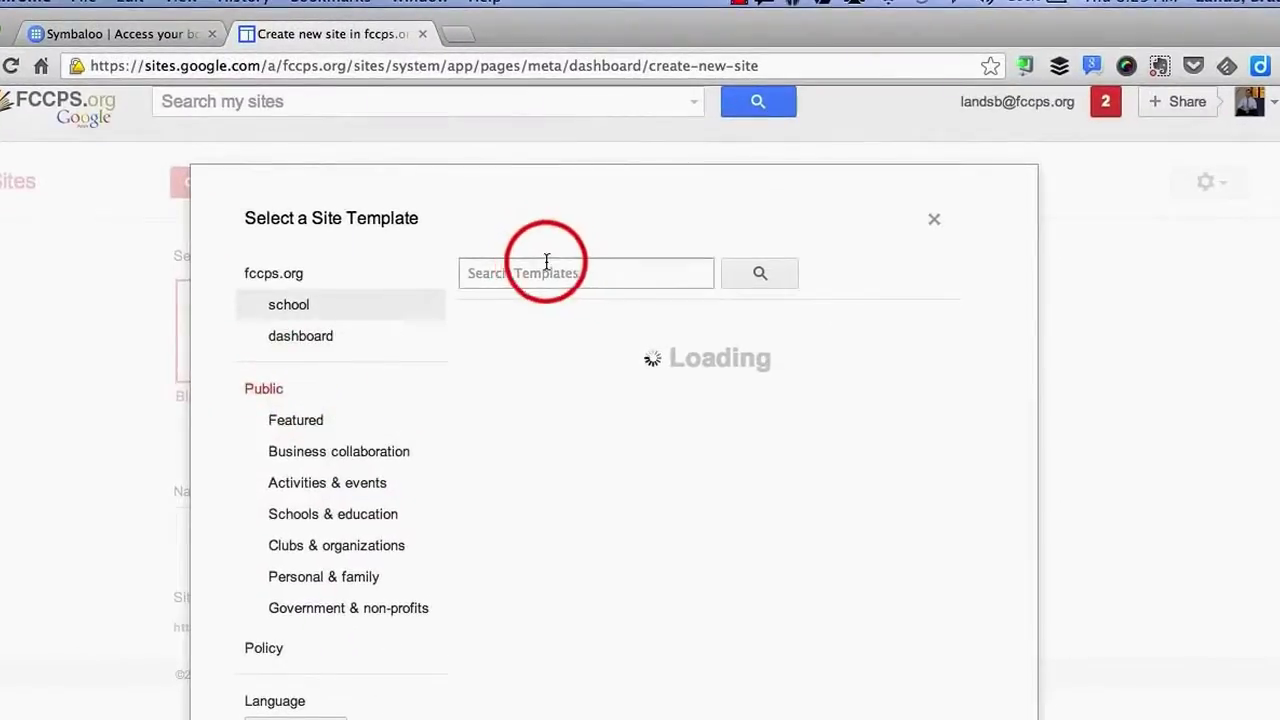
Search templates for 'classroom', review the results, and cancel to keep the blank template.
left_click(546, 265)
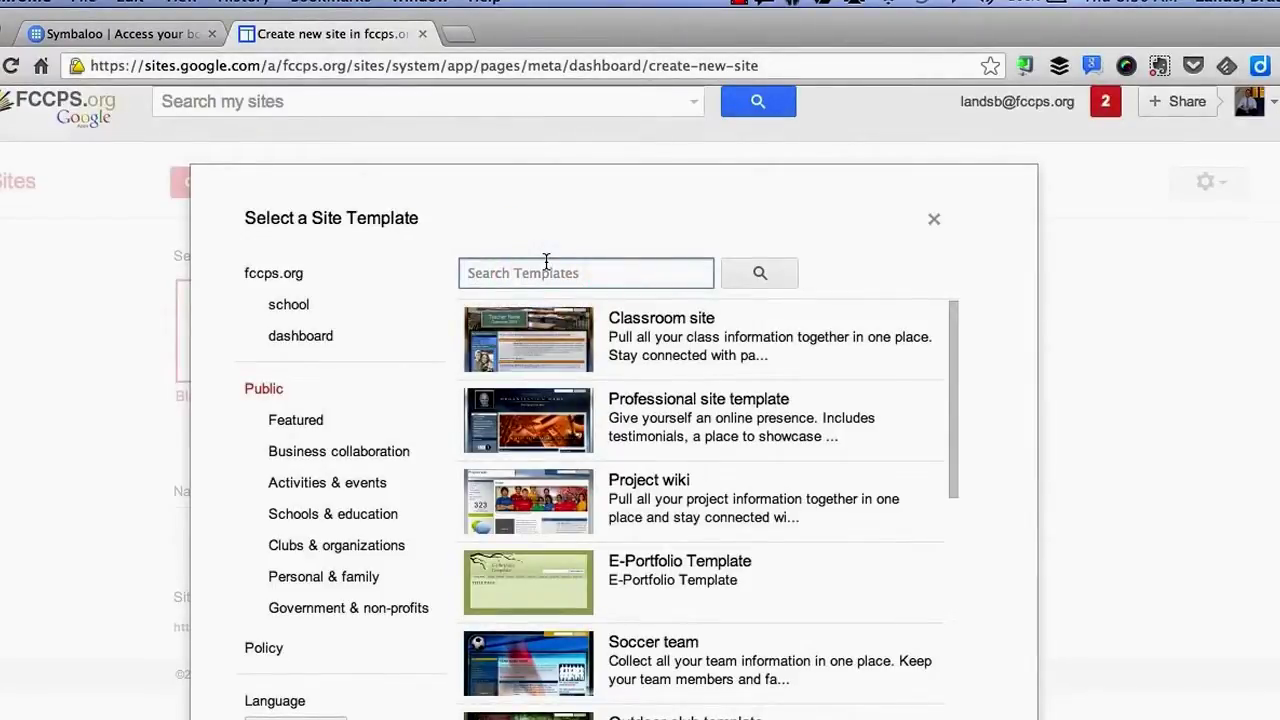
type("class")
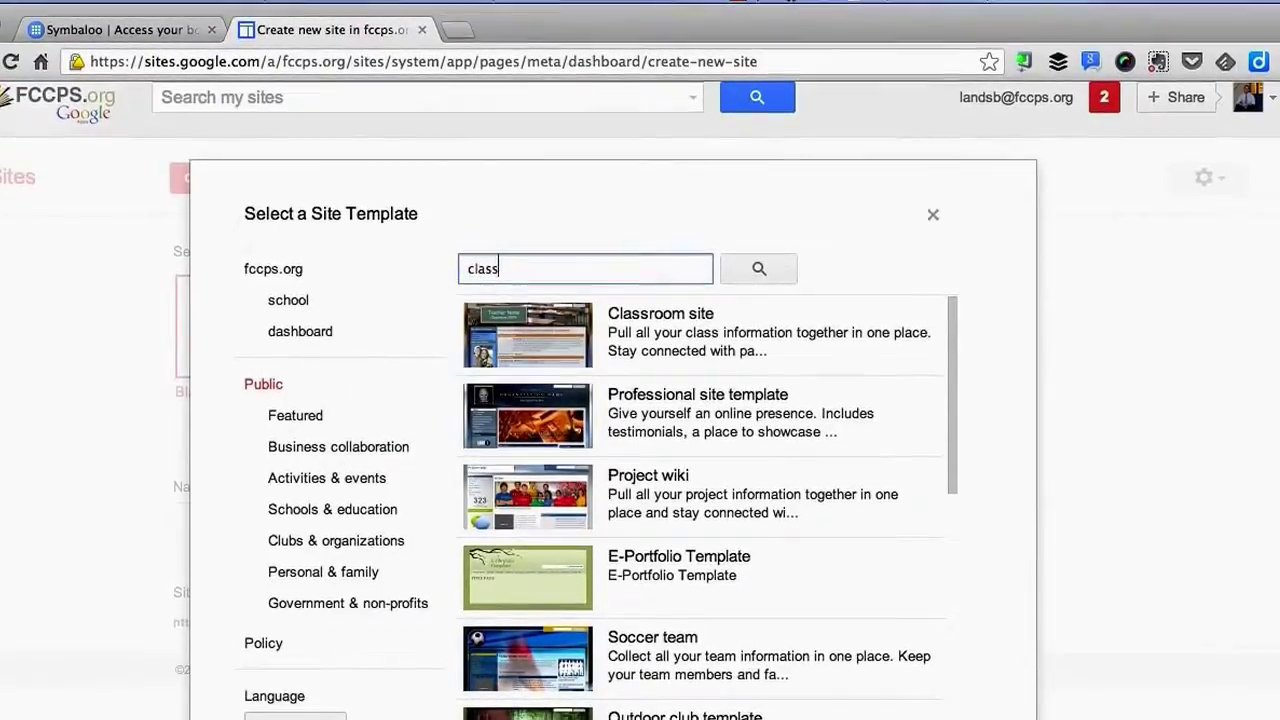
type("room")
key("Return")
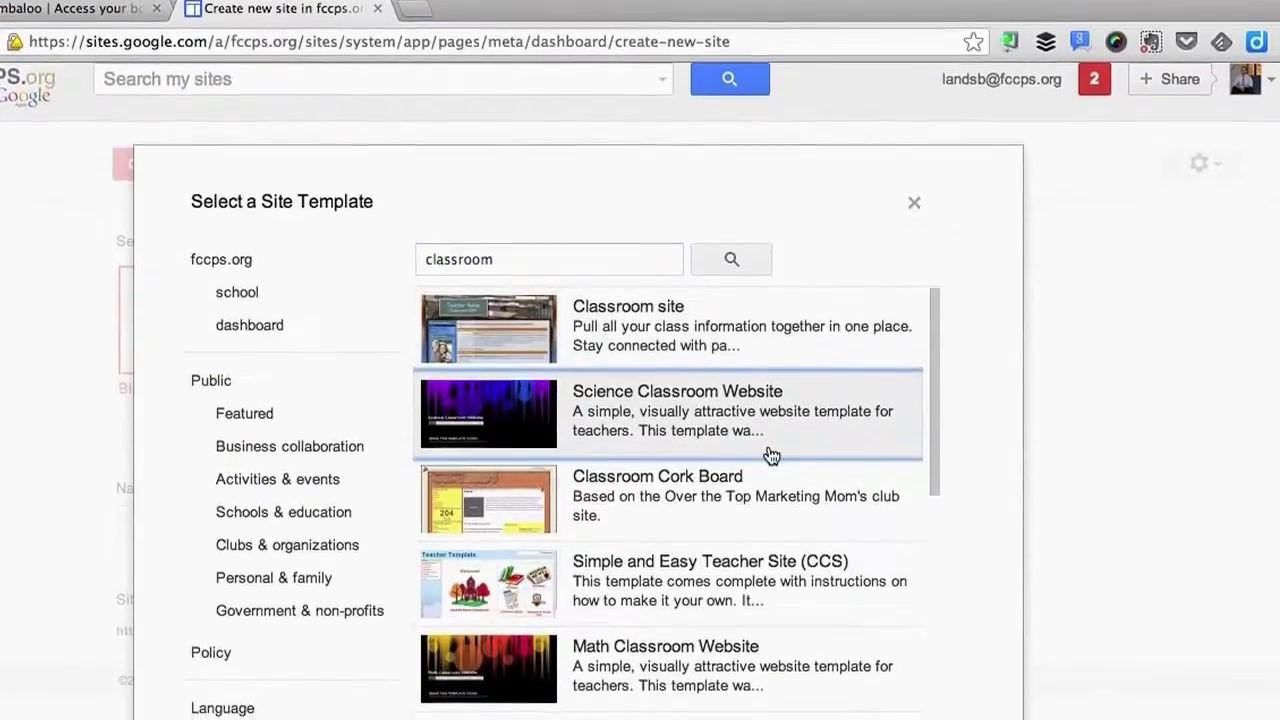
scroll(772, 452, "down", 1)
scroll(772, 452, "down", 1)
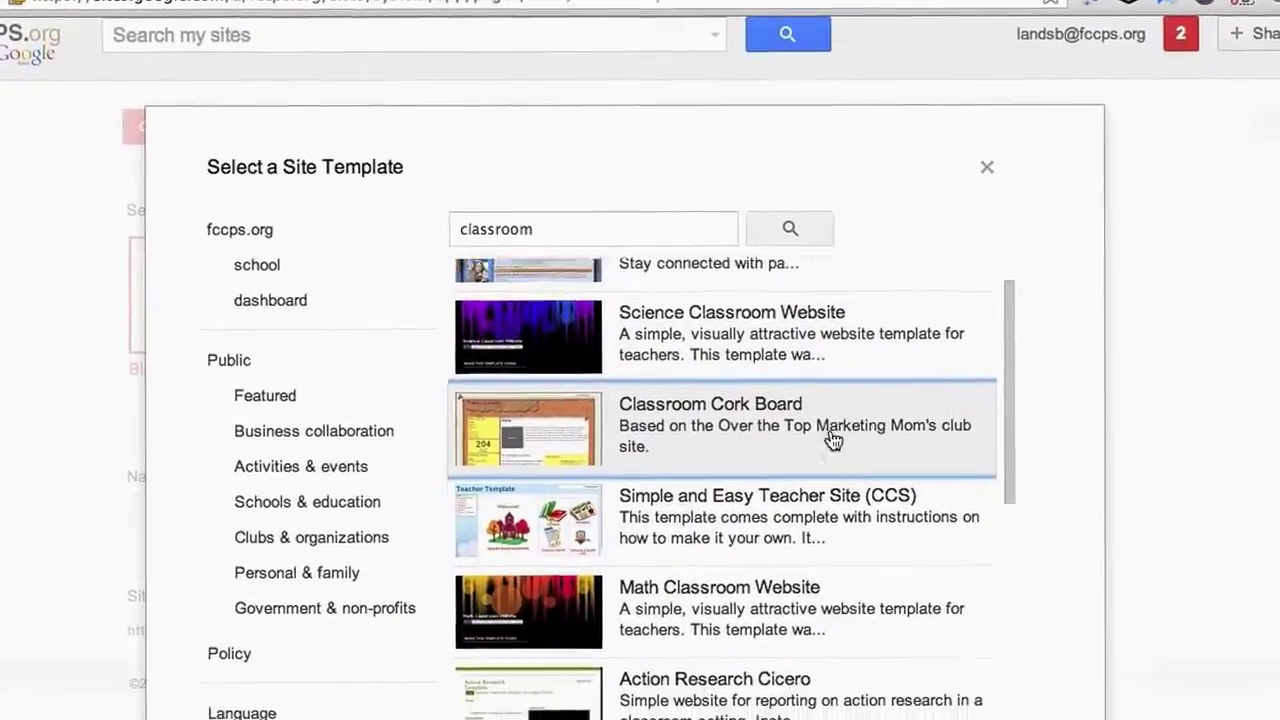
scroll(772, 452, "down", 2)
scroll(838, 457, "up", 1)
scroll(837, 451, "up", 2)
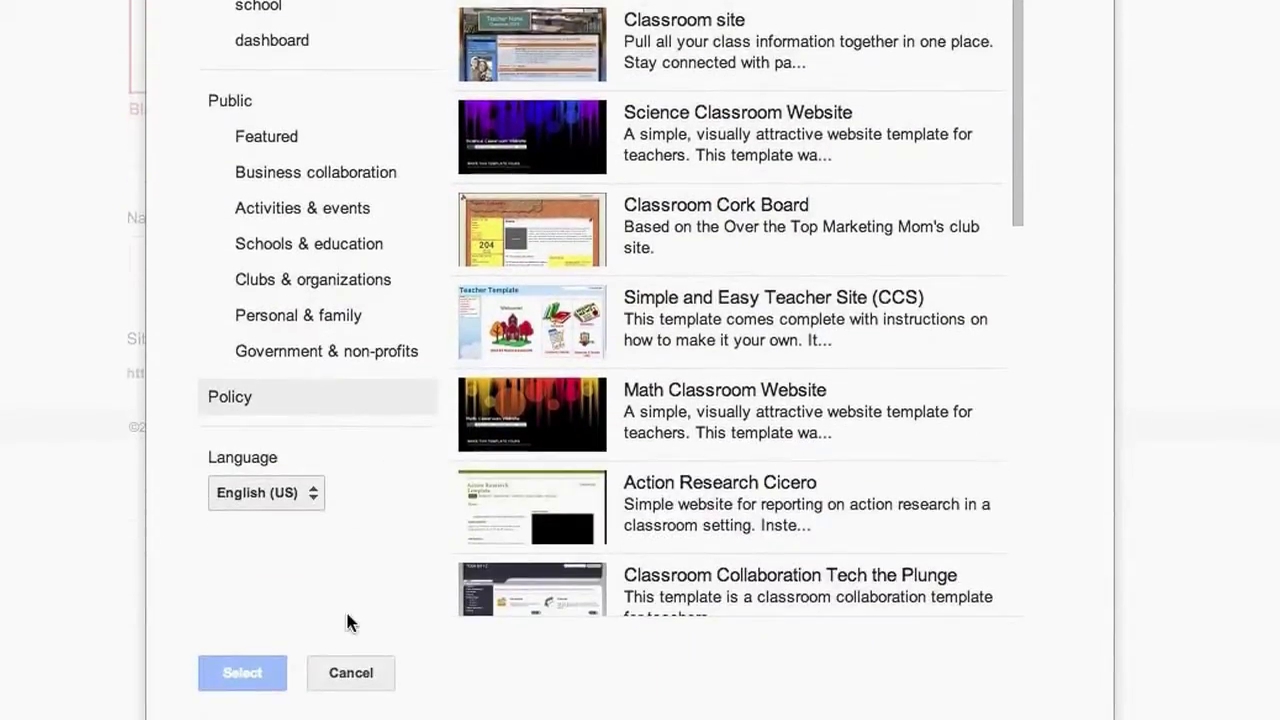
left_click(348, 670)
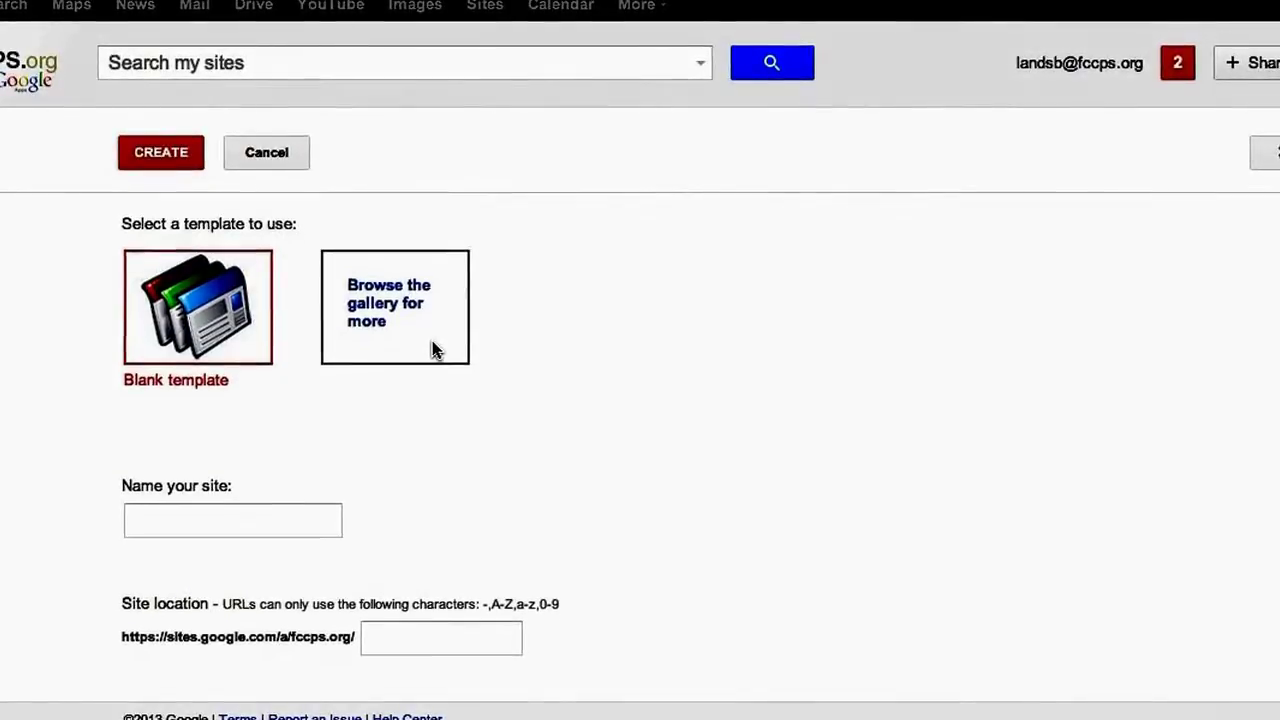
Name the new site 'My Google Site', giving it the address my-google-site.
scroll(432, 348, "down", 2)
left_click(226, 413)
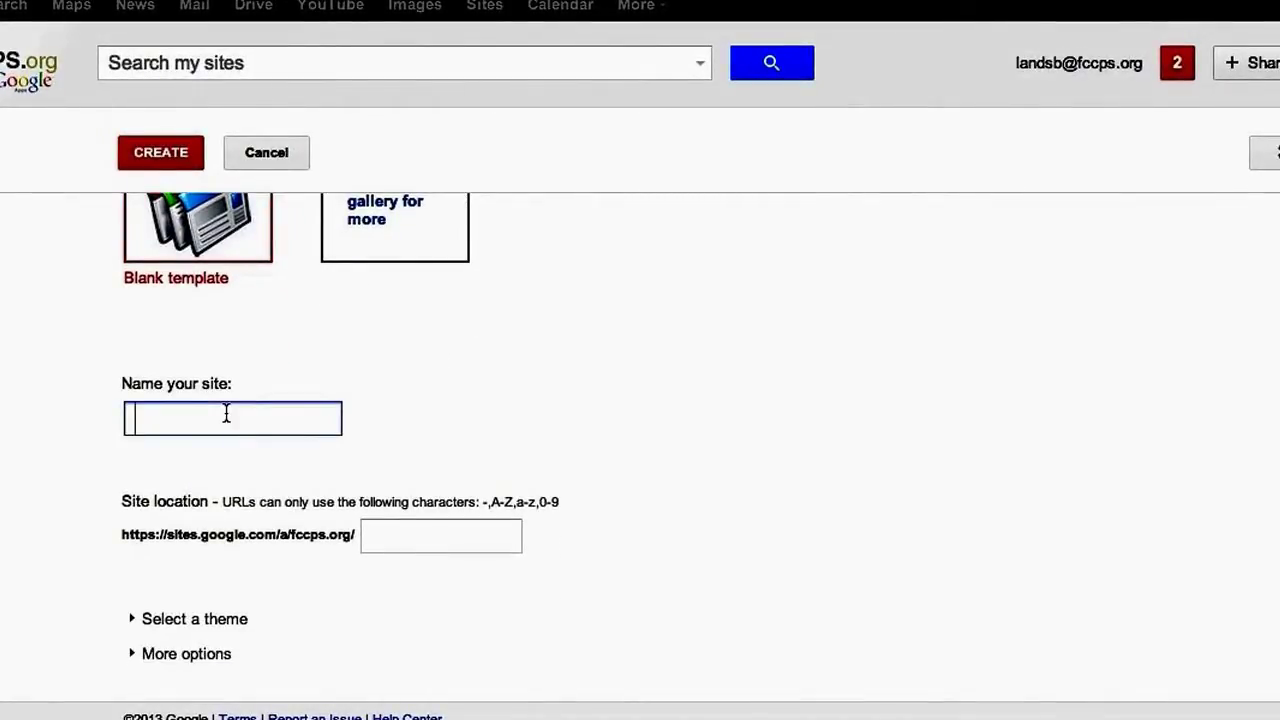
type("My Google Site")
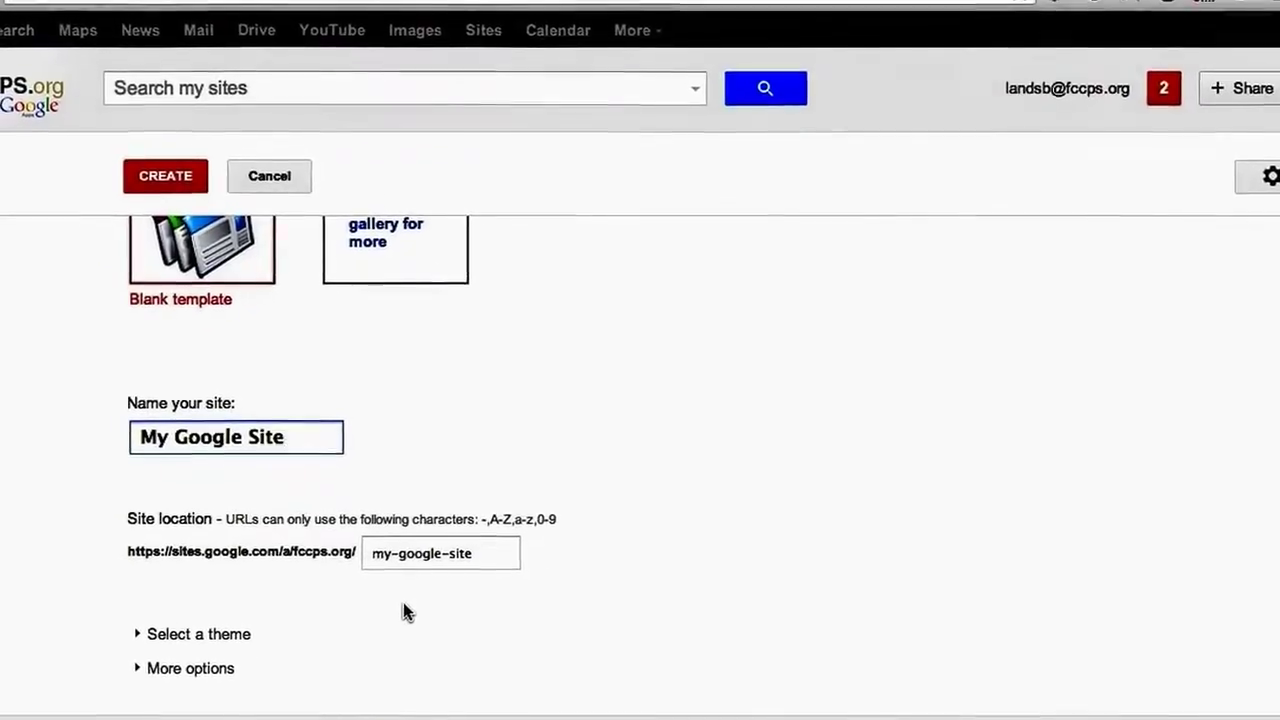
Choose the Notebook theme for the new site.
left_click(145, 642)
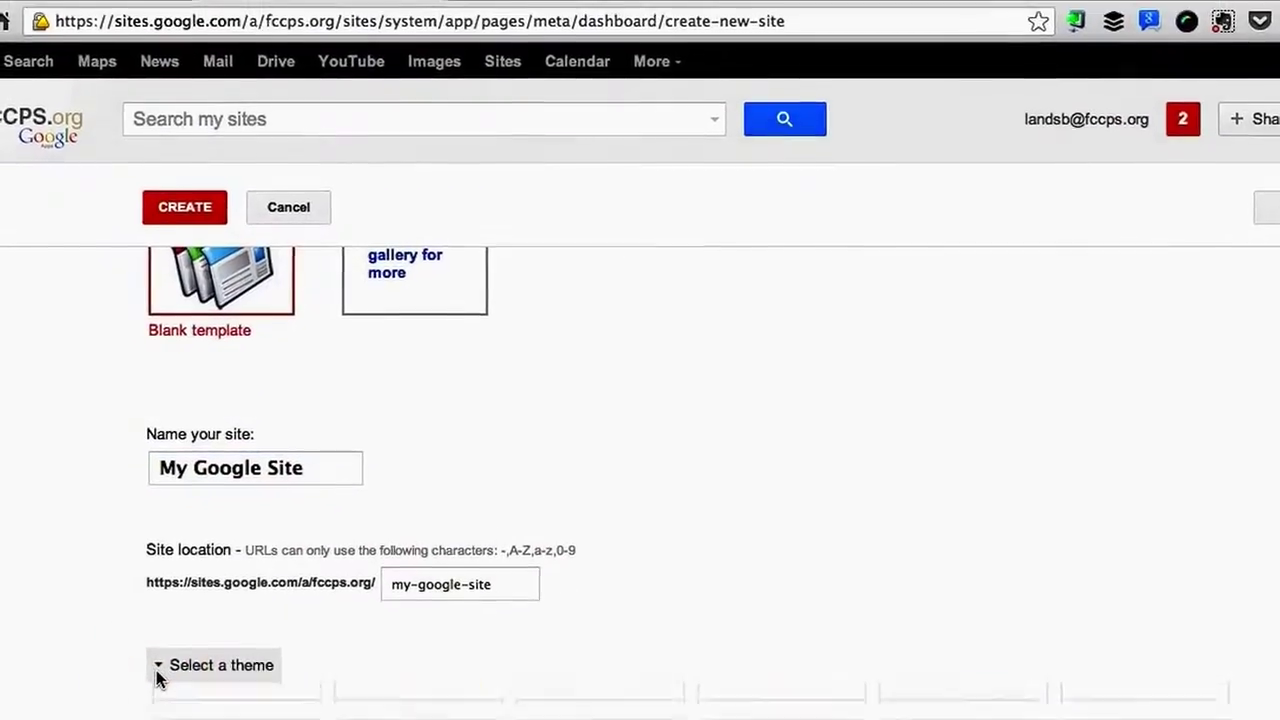
scroll(630, 687, "down", 3)
scroll(630, 687, "down", 3)
scroll(630, 687, "down", 1)
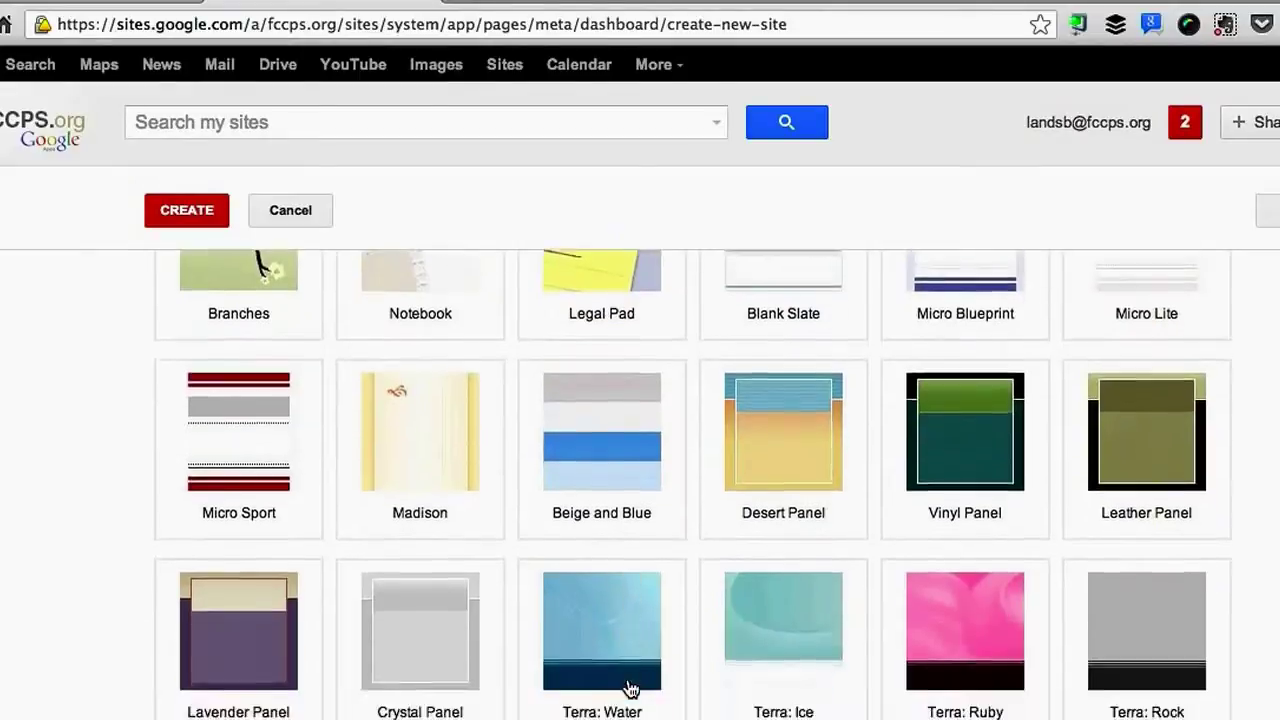
scroll(630, 687, "down", 1)
scroll(630, 688, "down", 1)
scroll(630, 688, "down", 2)
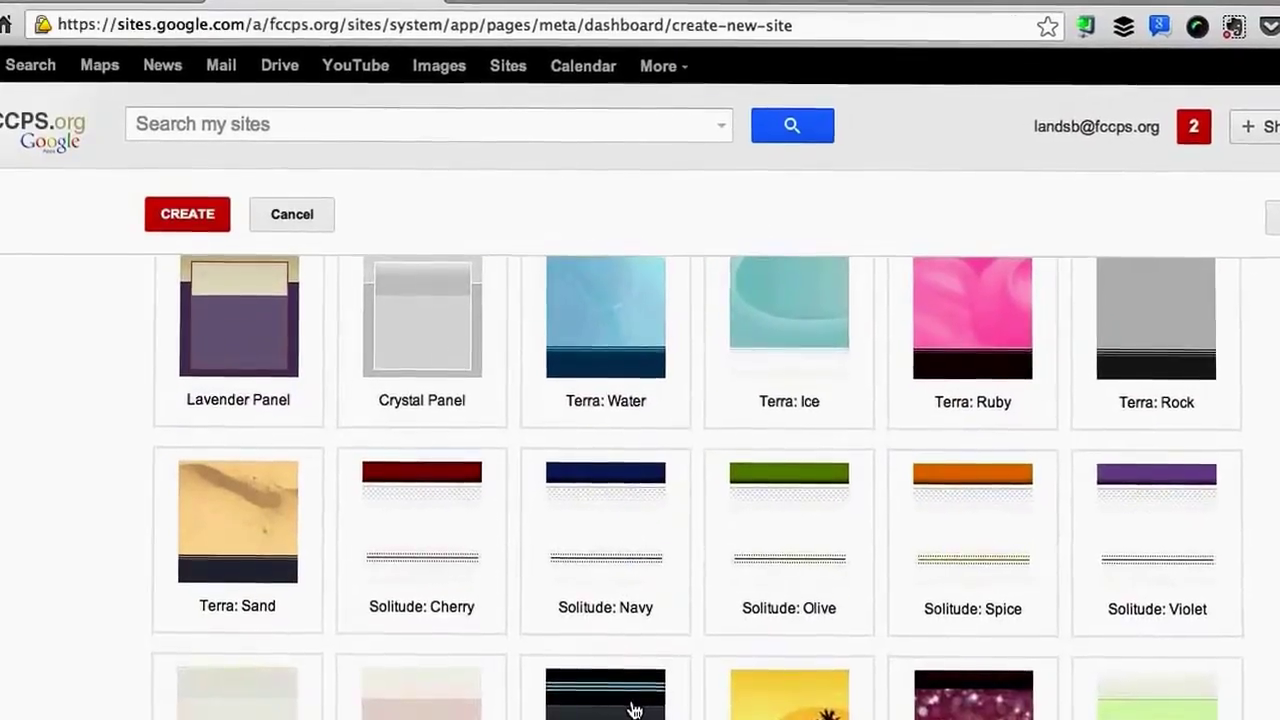
scroll(628, 691, "up", 2)
scroll(628, 677, "up", 2)
scroll(622, 705, "up", 1)
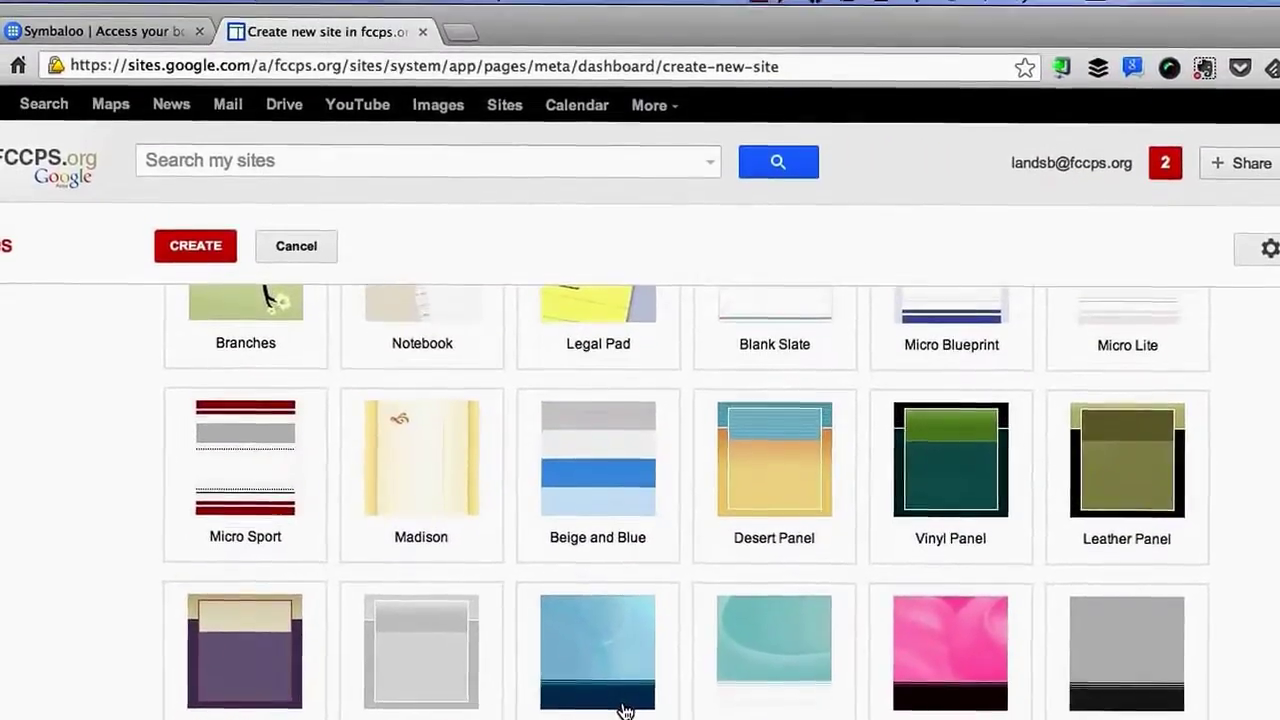
scroll(624, 663, "up", 2)
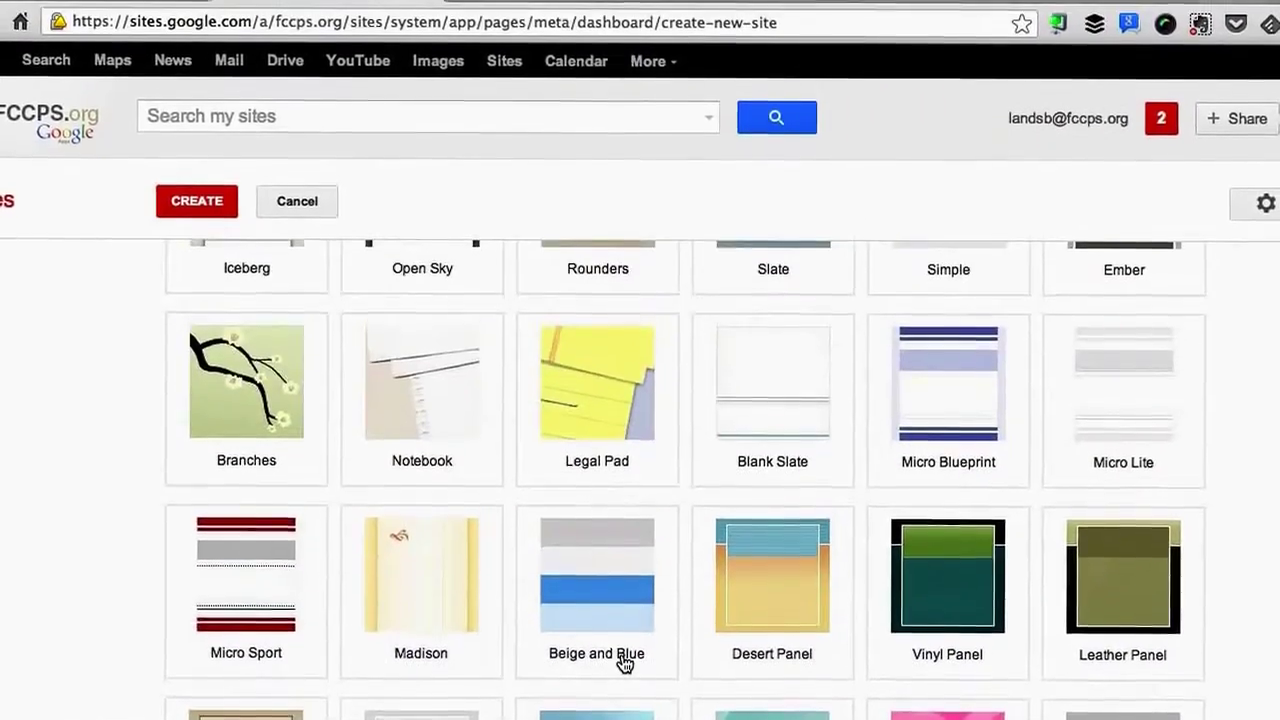
left_click(450, 414)
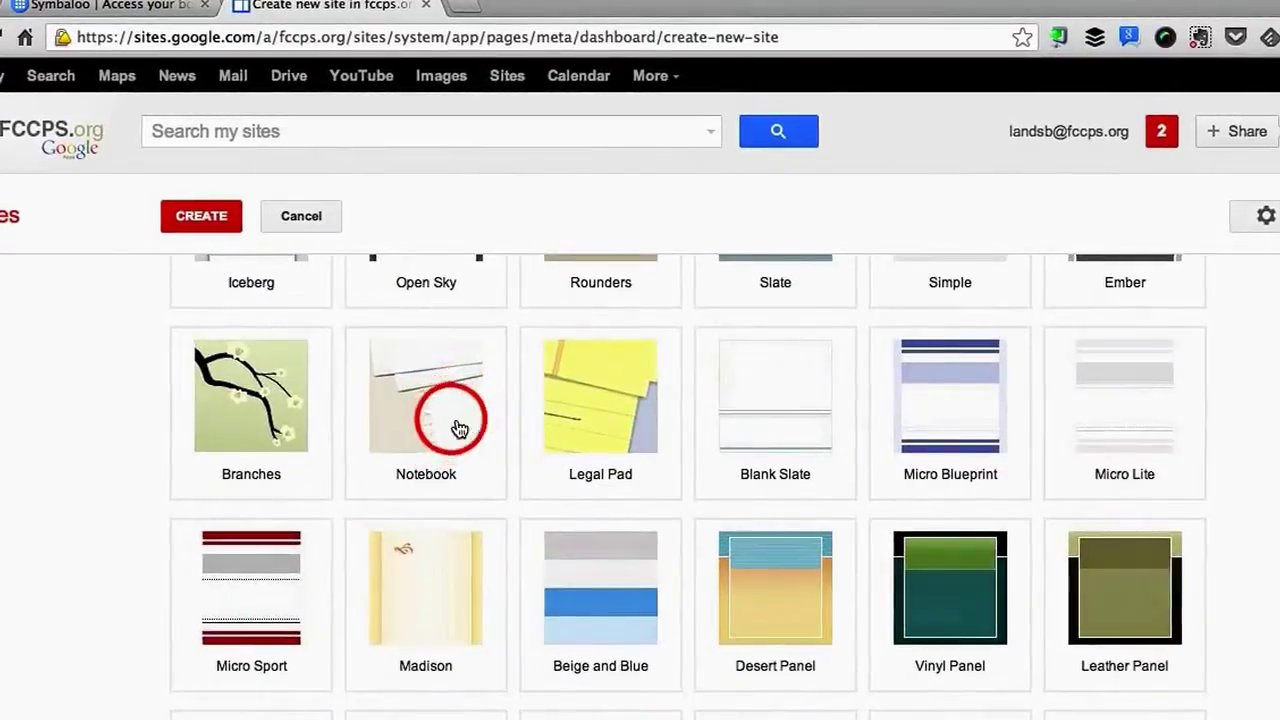
Enter the site categories 'school, education' under More options.
scroll(0, 523, "down", 2)
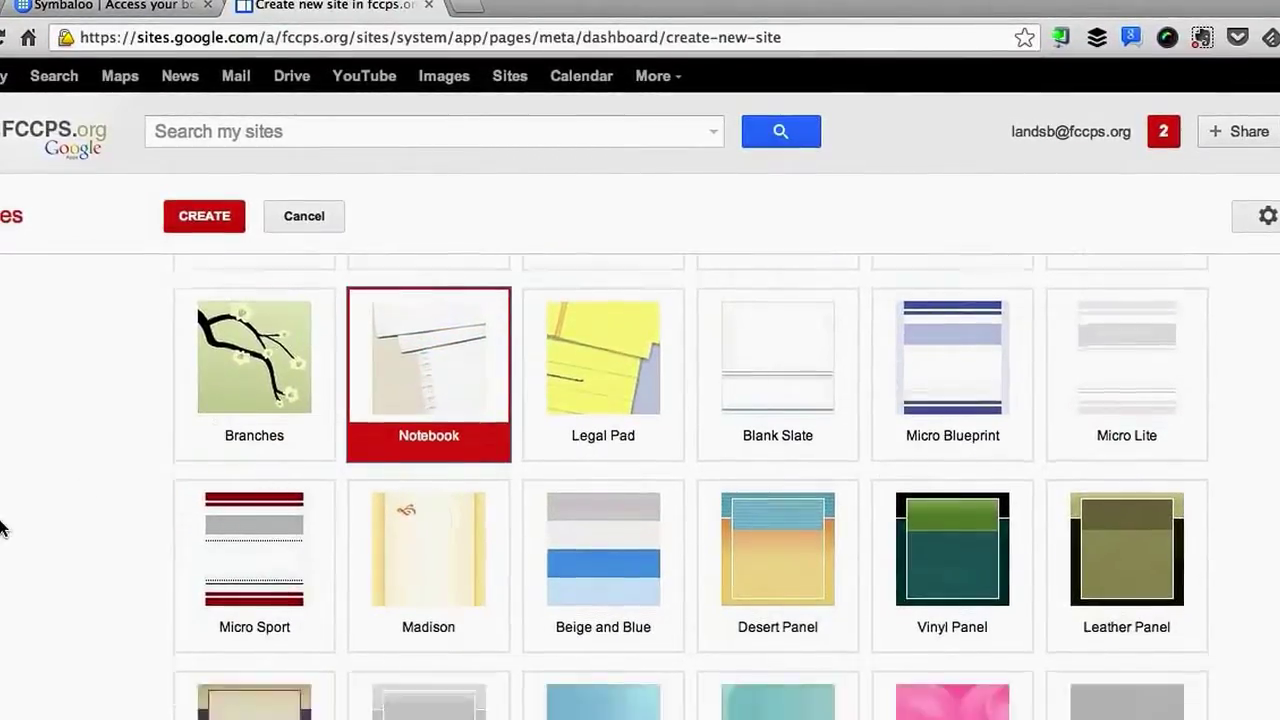
scroll(0, 528, "down", 3)
scroll(0, 528, "down", 3)
scroll(0, 528, "down", 2)
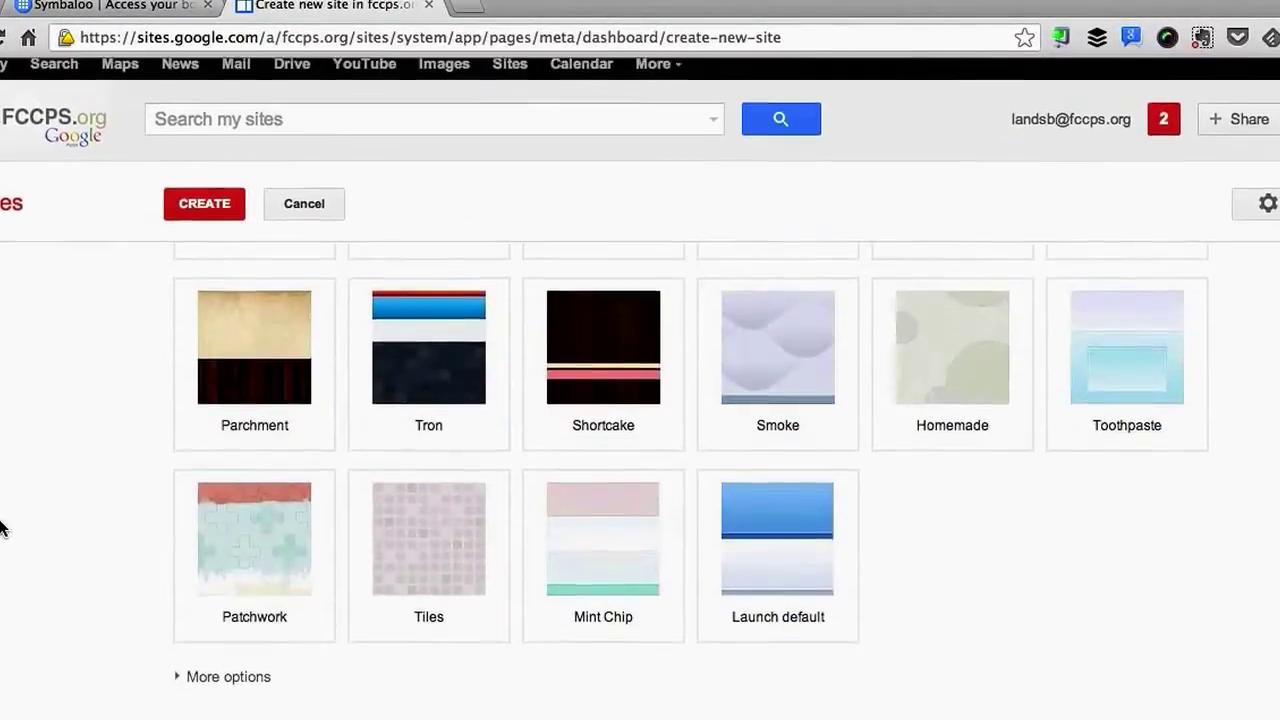
left_click(182, 688)
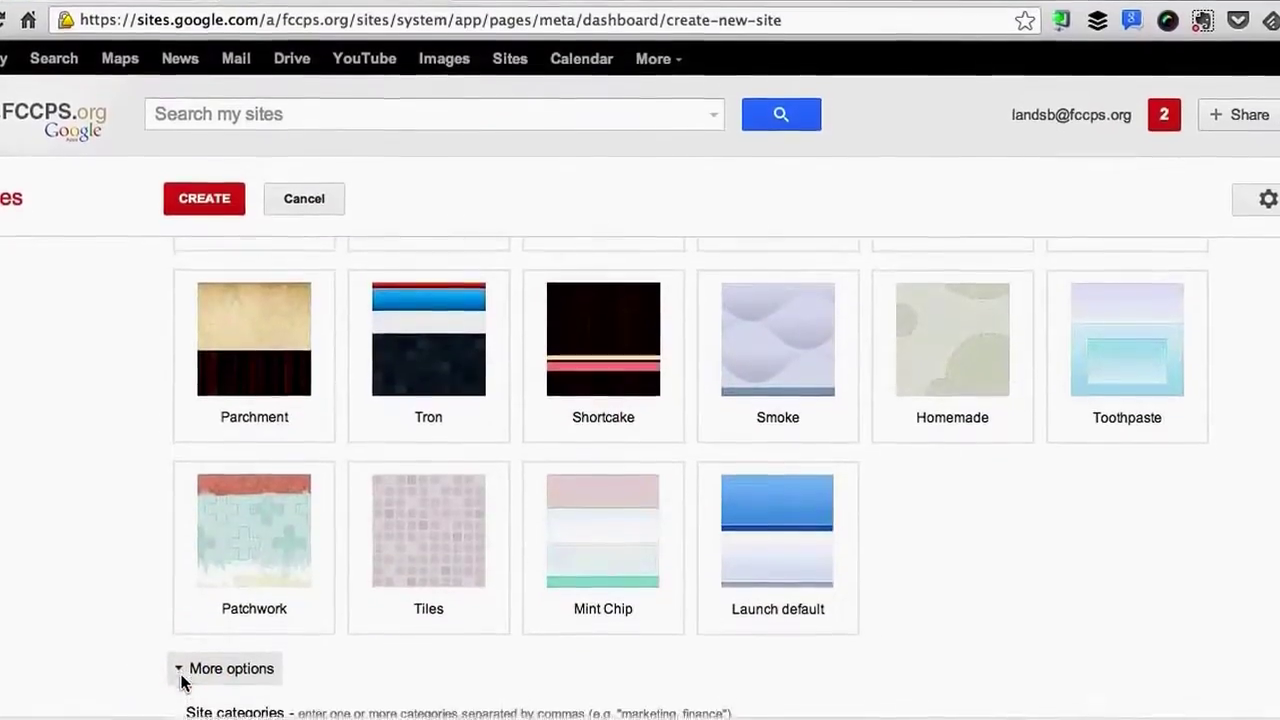
scroll(182, 688, "down", 3)
left_click(228, 566)
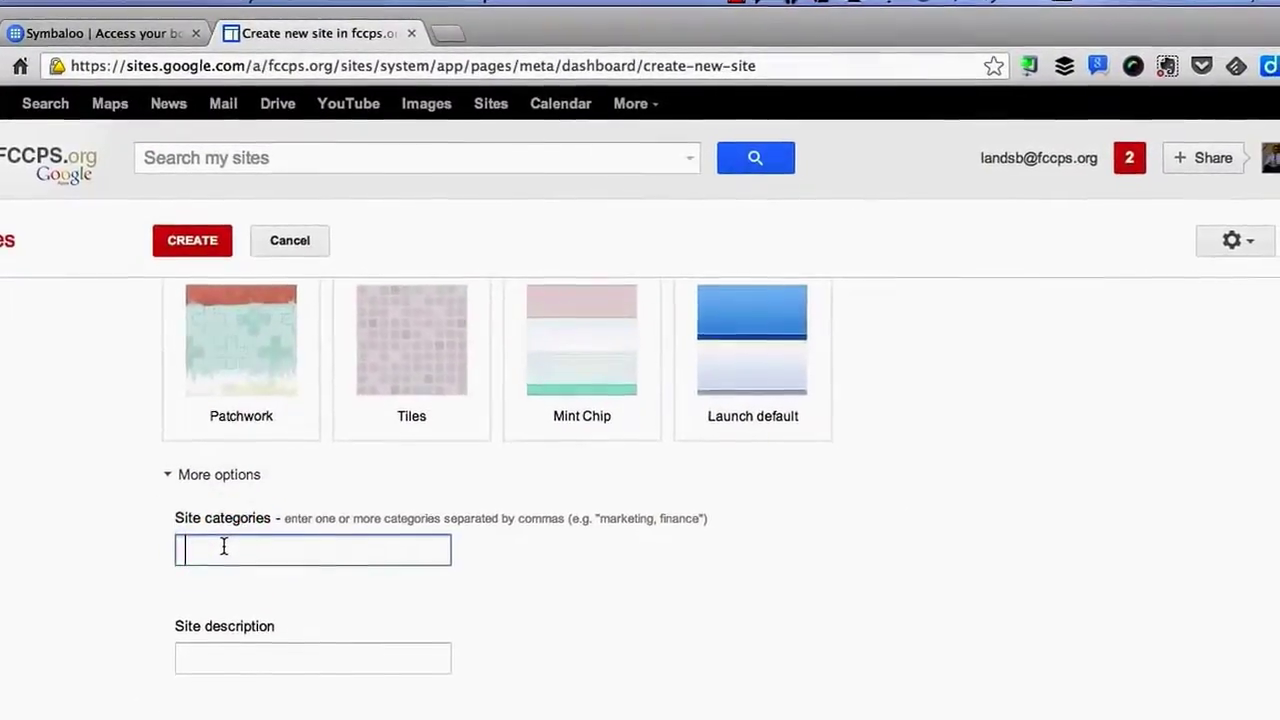
type("school, education,")
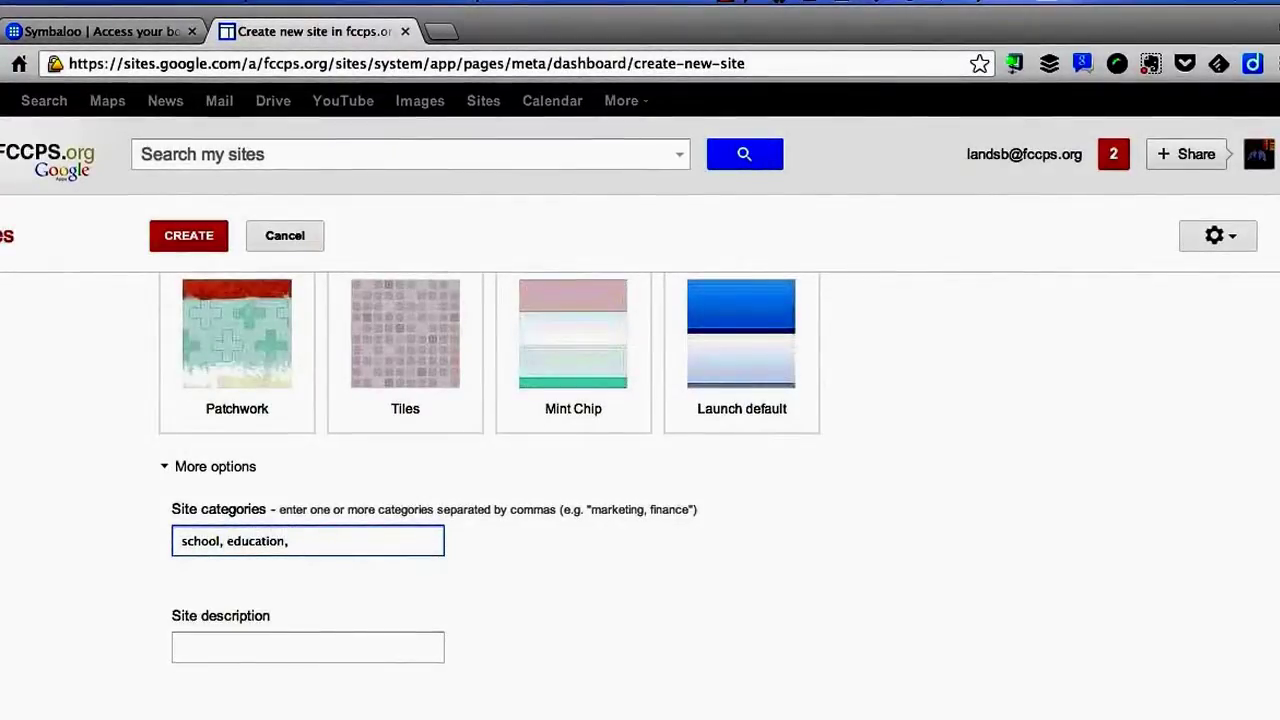
left_click(186, 651)
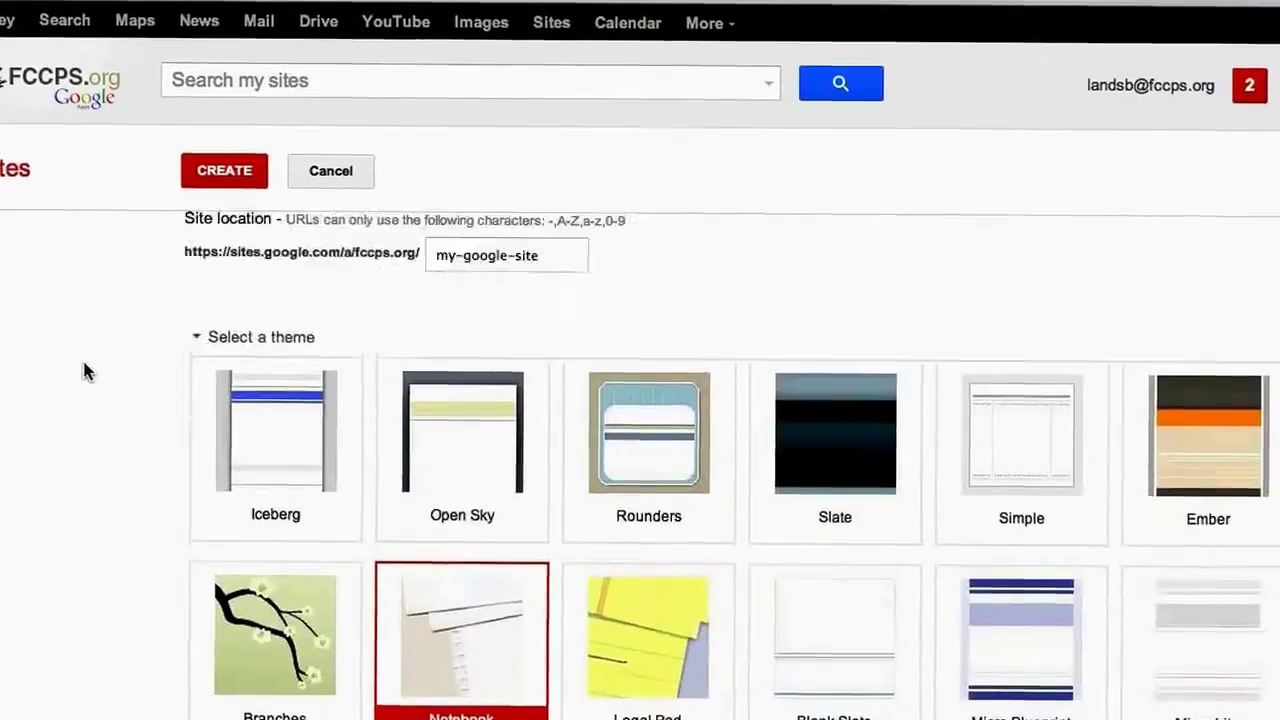
scroll(88, 376, "up", 5)
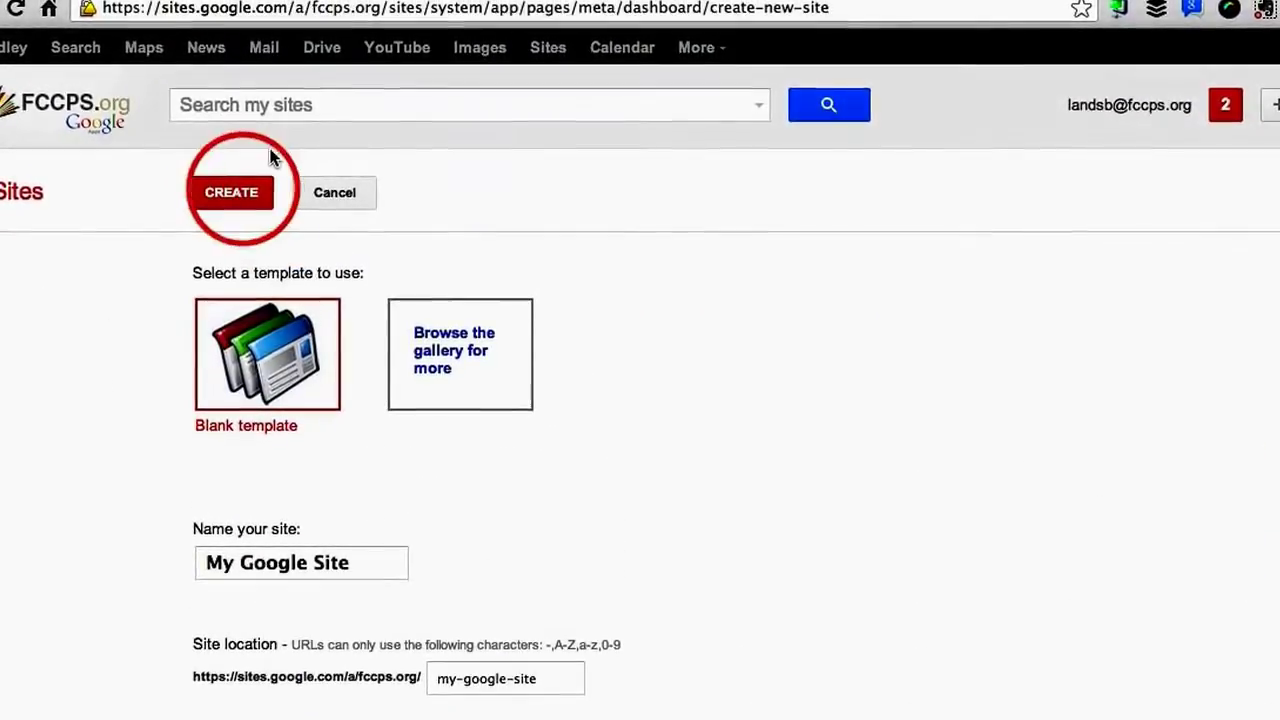
Create 'My Google Site' with the Notebook theme and open its Home page.
left_click(245, 195)
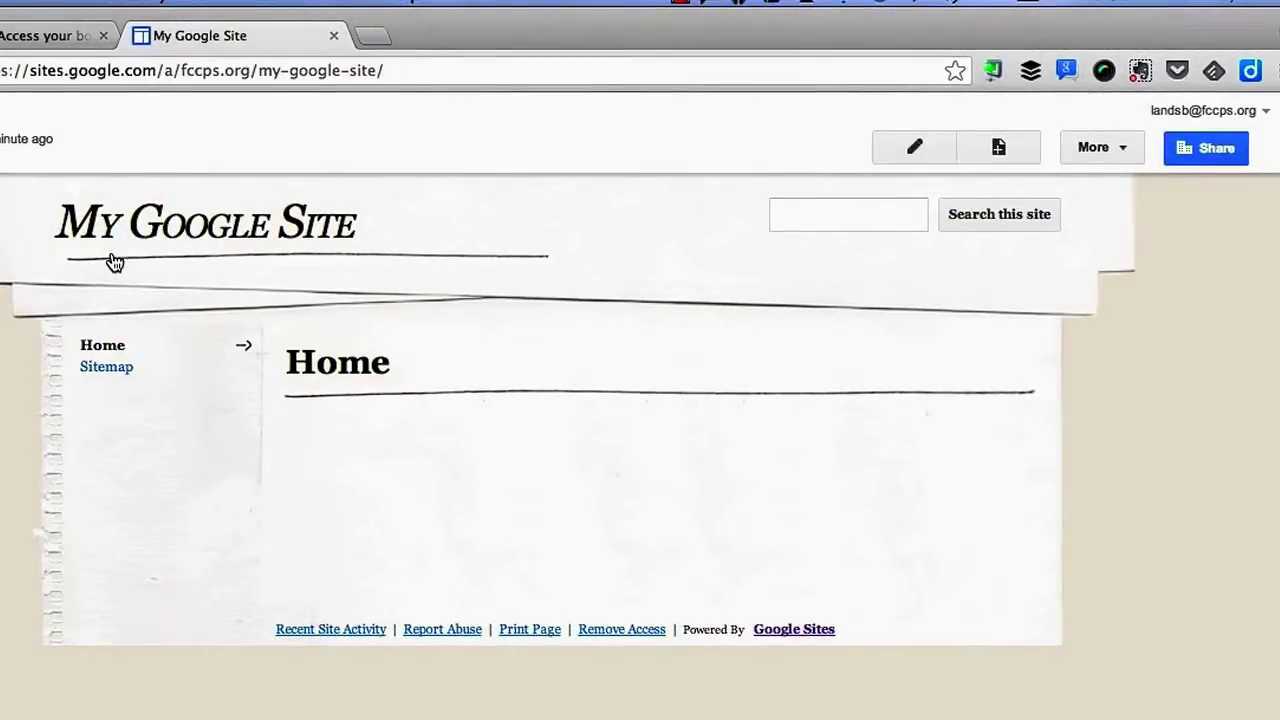
Retitle the home page 'Google Site', add body text 'I can type in text', and save.
left_click(893, 152)
left_click(354, 484)
type("I can type in text")
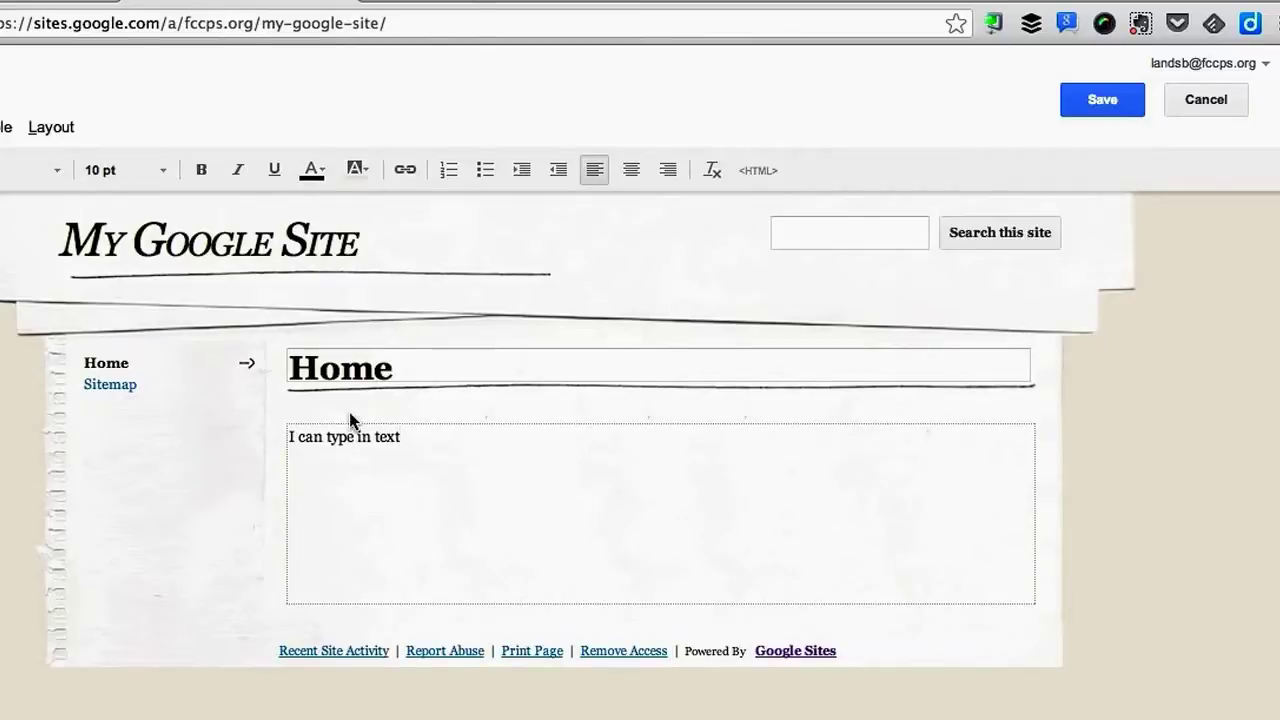
double_click(346, 369)
type("Google Site")
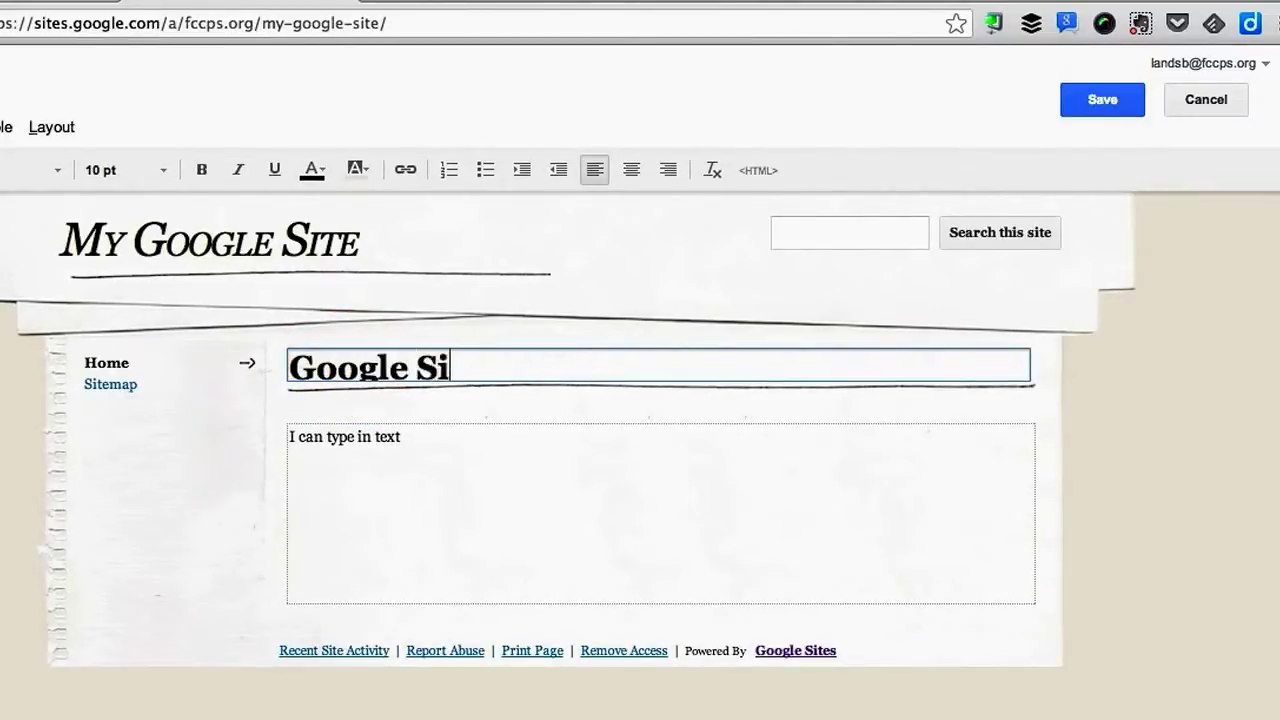
left_click(1083, 103)
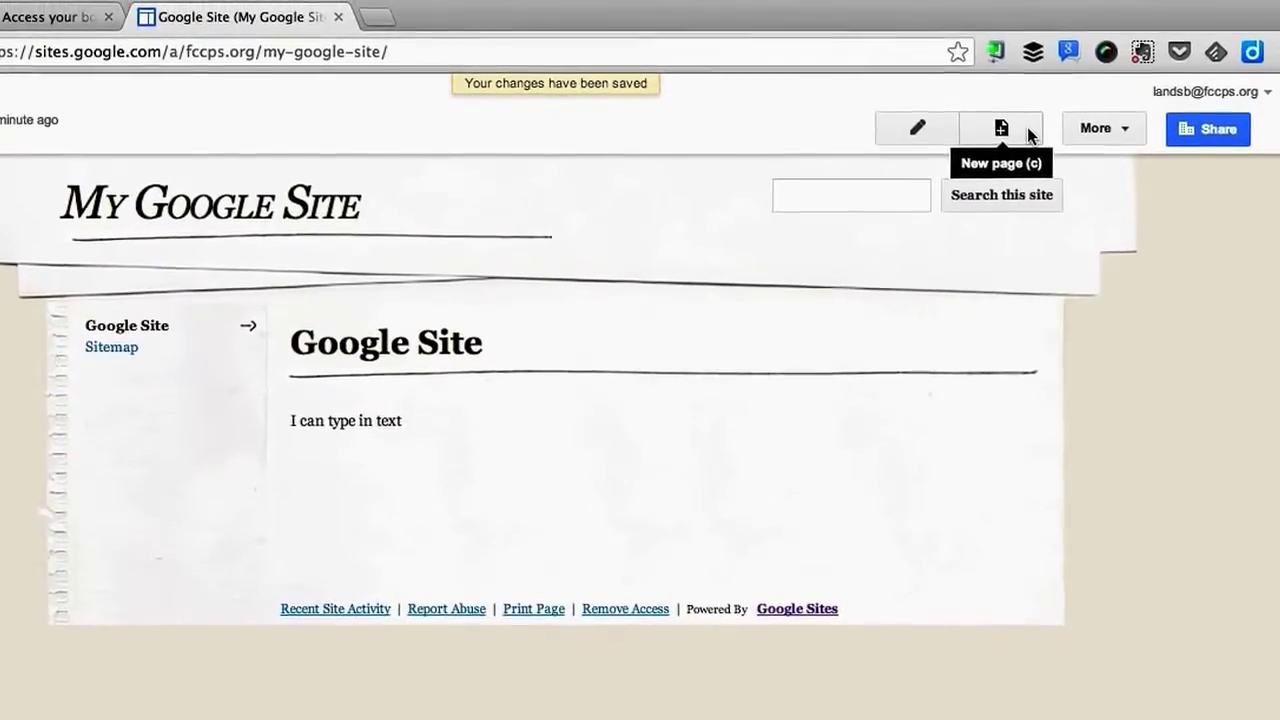
Add a top-level page named 'Directions' using the Web Page template.
left_click(1028, 133)
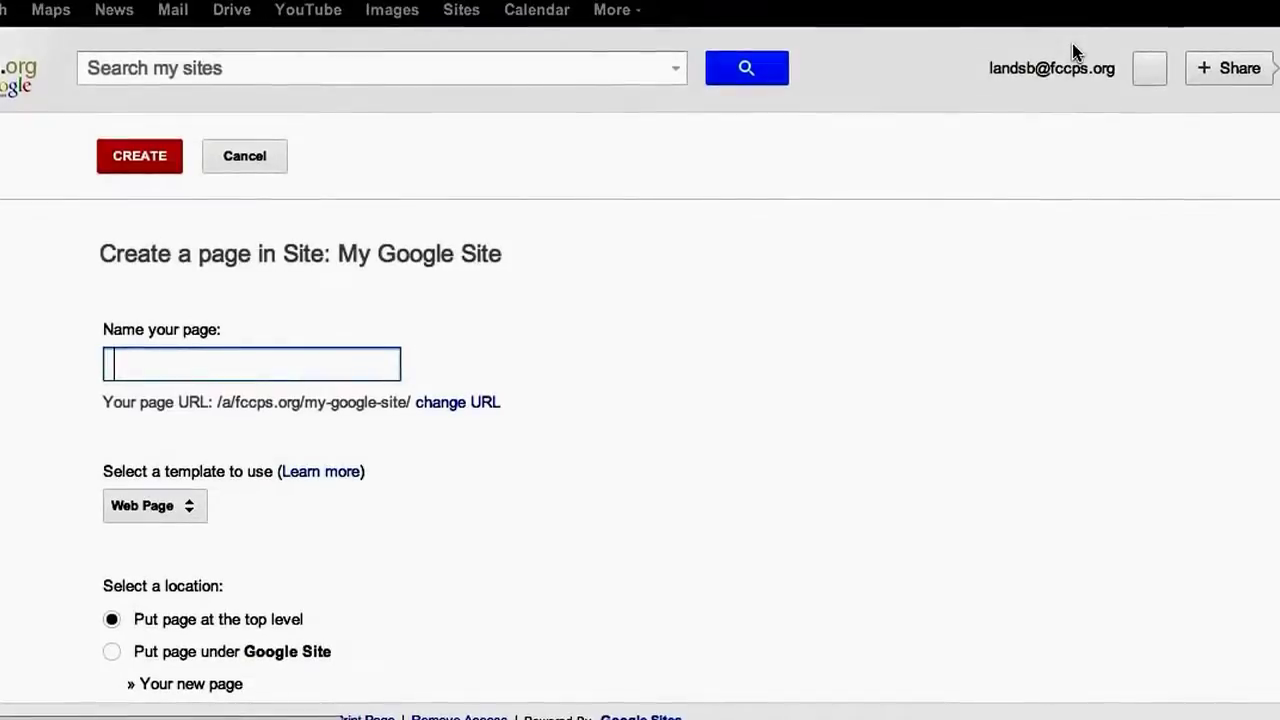
left_click(206, 357)
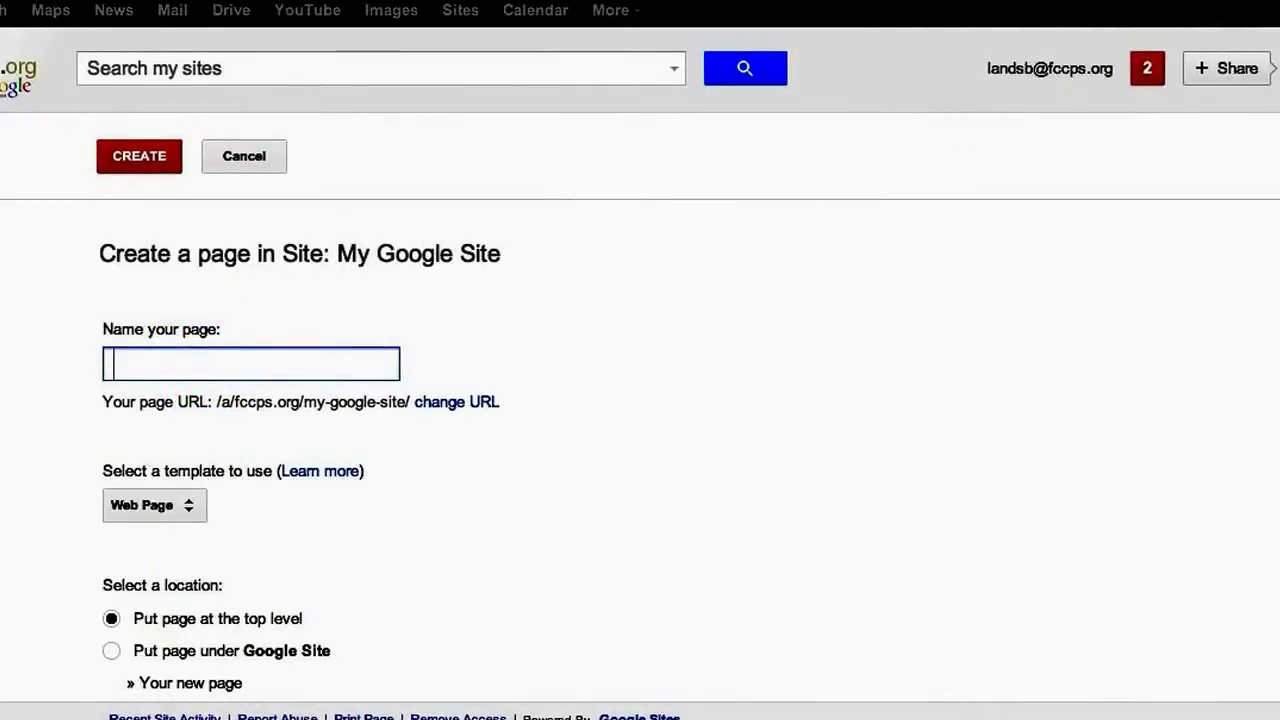
type("Directions")
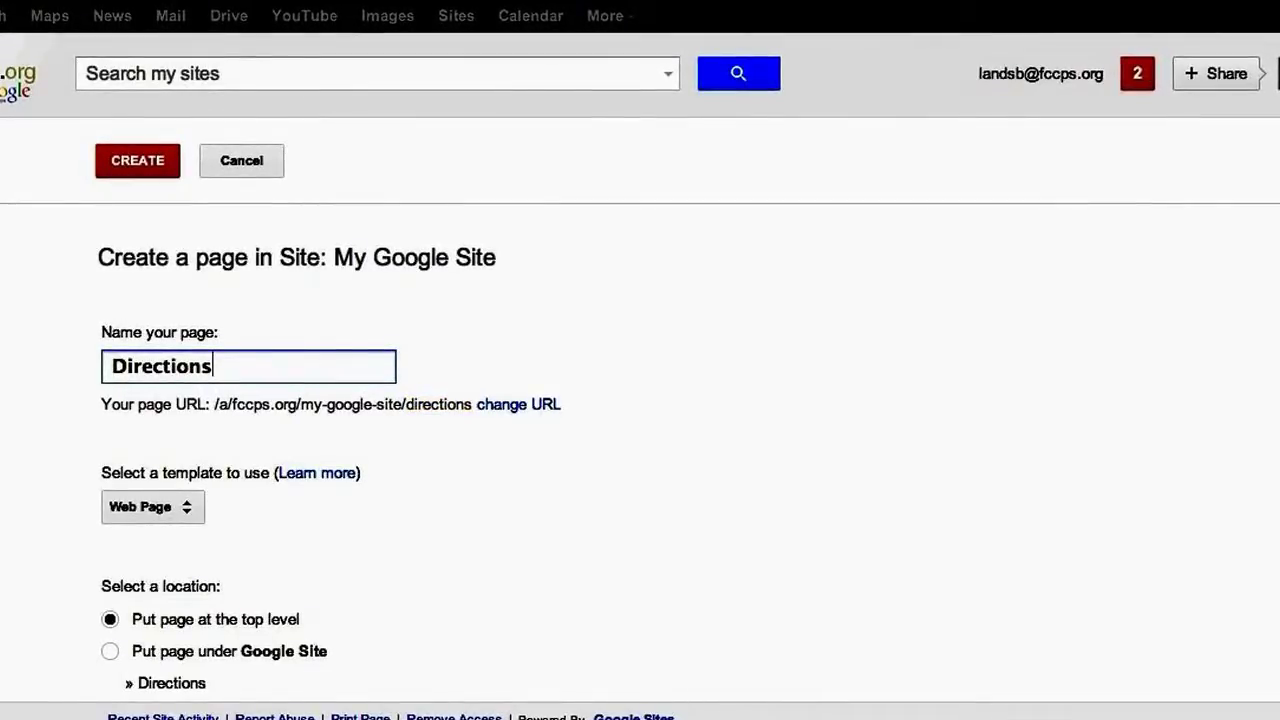
left_click(175, 442)
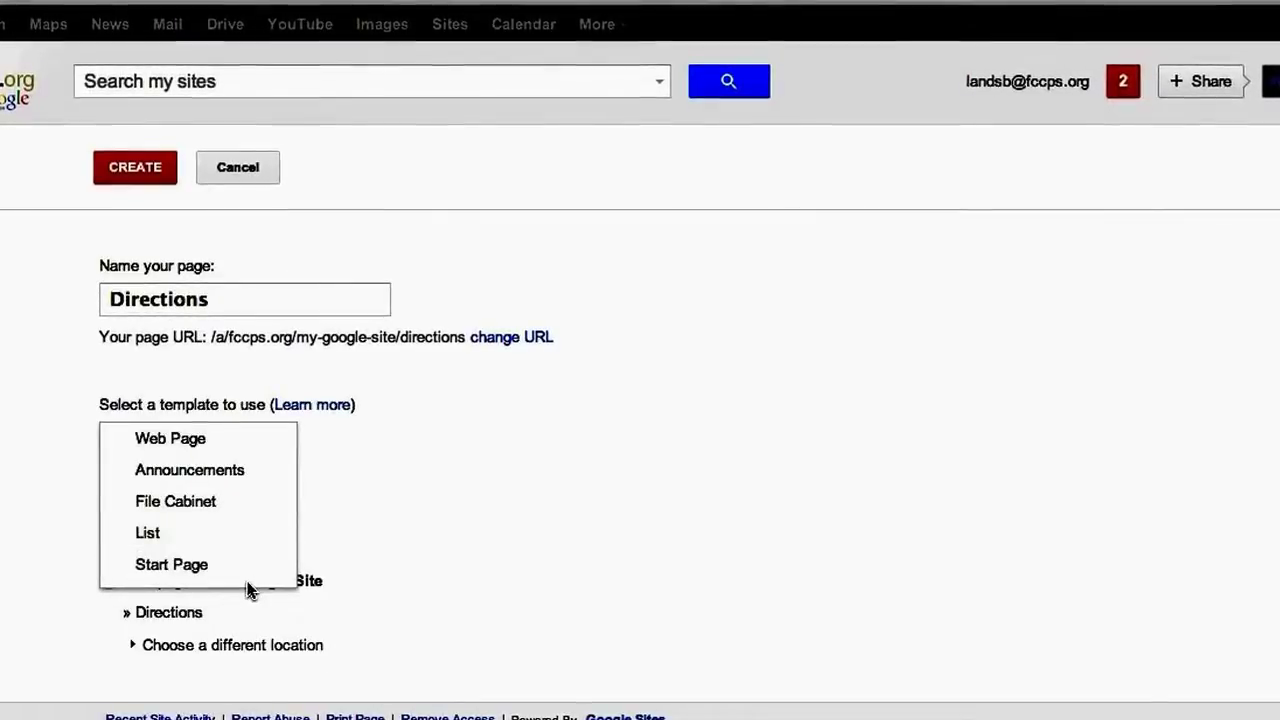
left_click(253, 440)
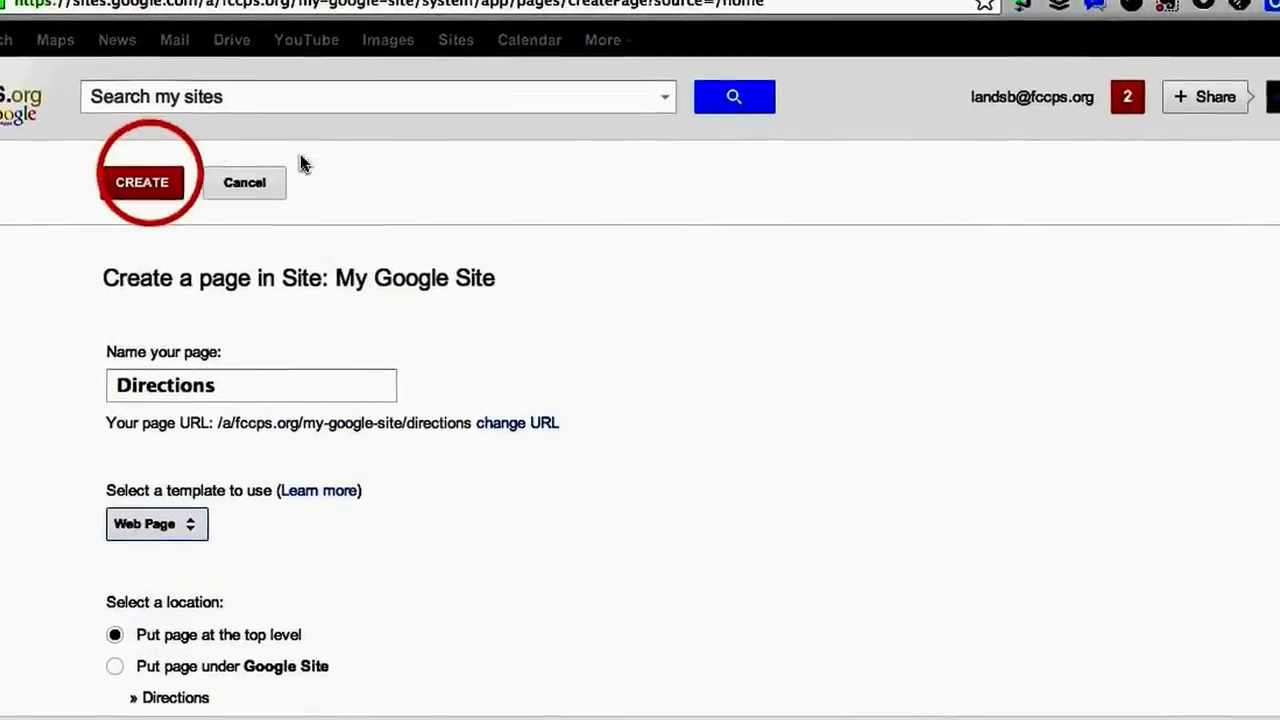
left_click(145, 183)
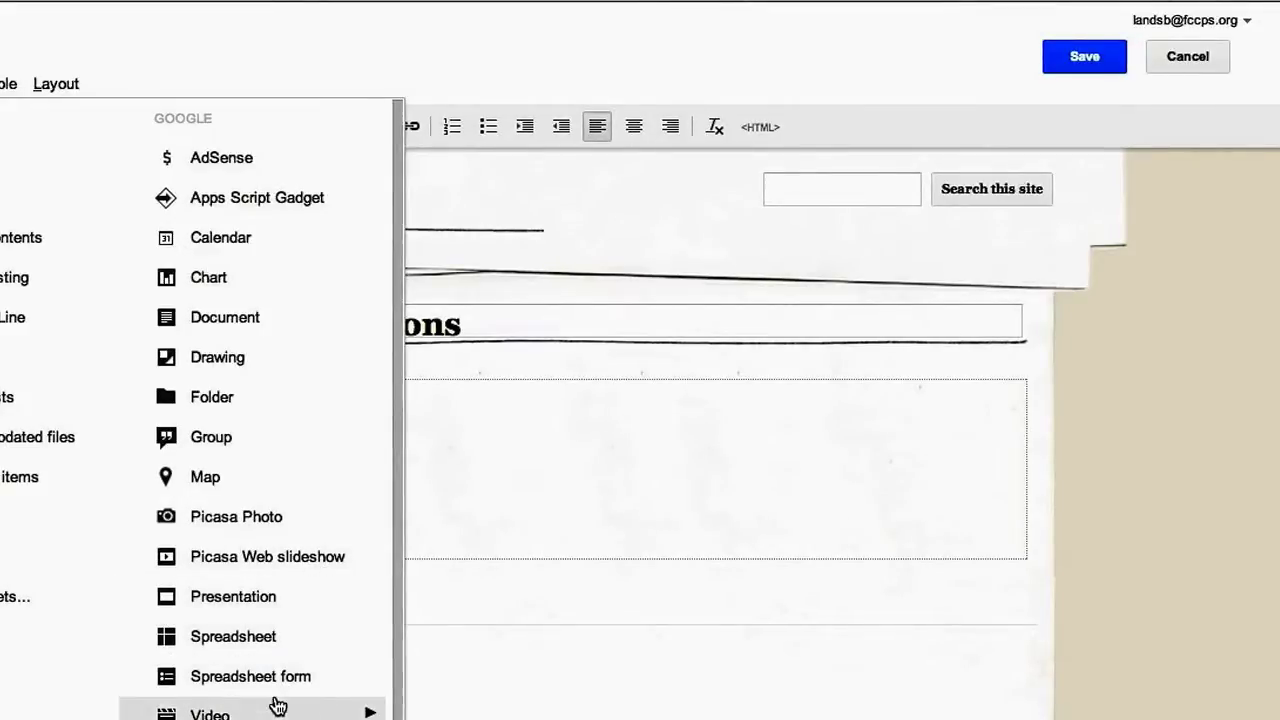
Choose YouTube from the Insert menu's Video options for the Directions page.
mouse_move(250, 711)
left_click(415, 677)
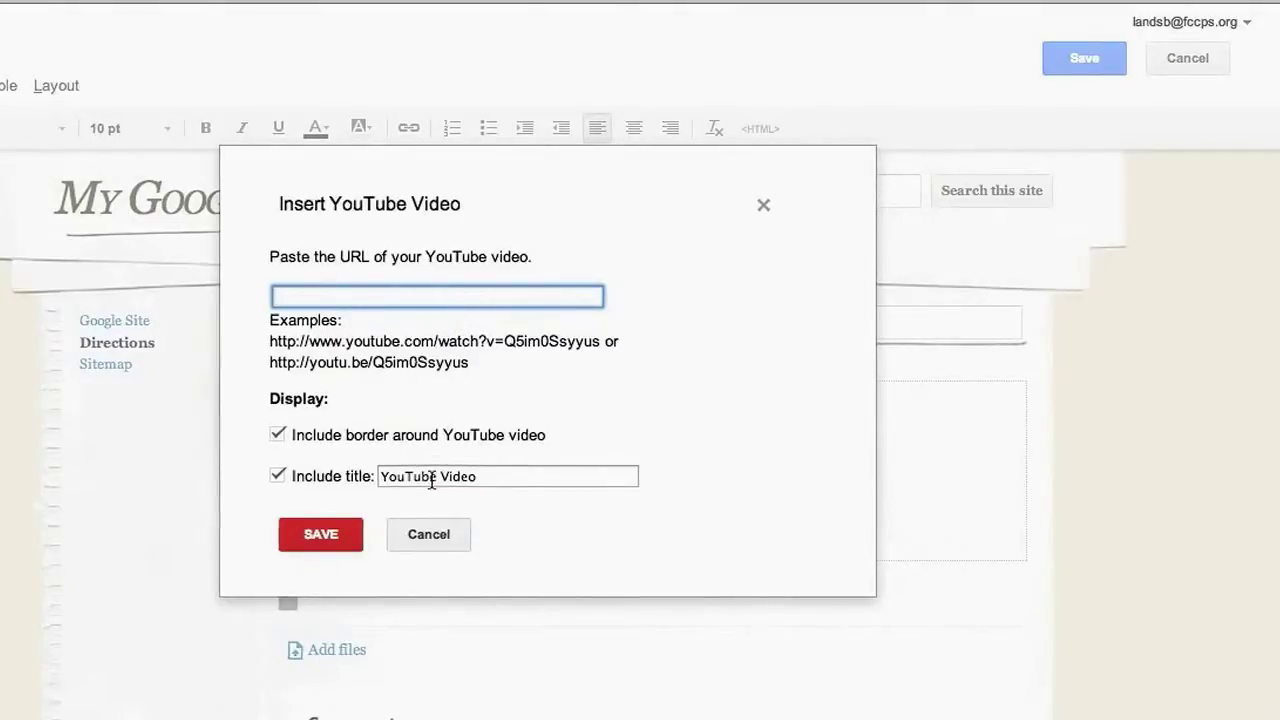
Close the YouTube dialog and cancel the image insert, leaving the Directions body empty.
left_click(420, 533)
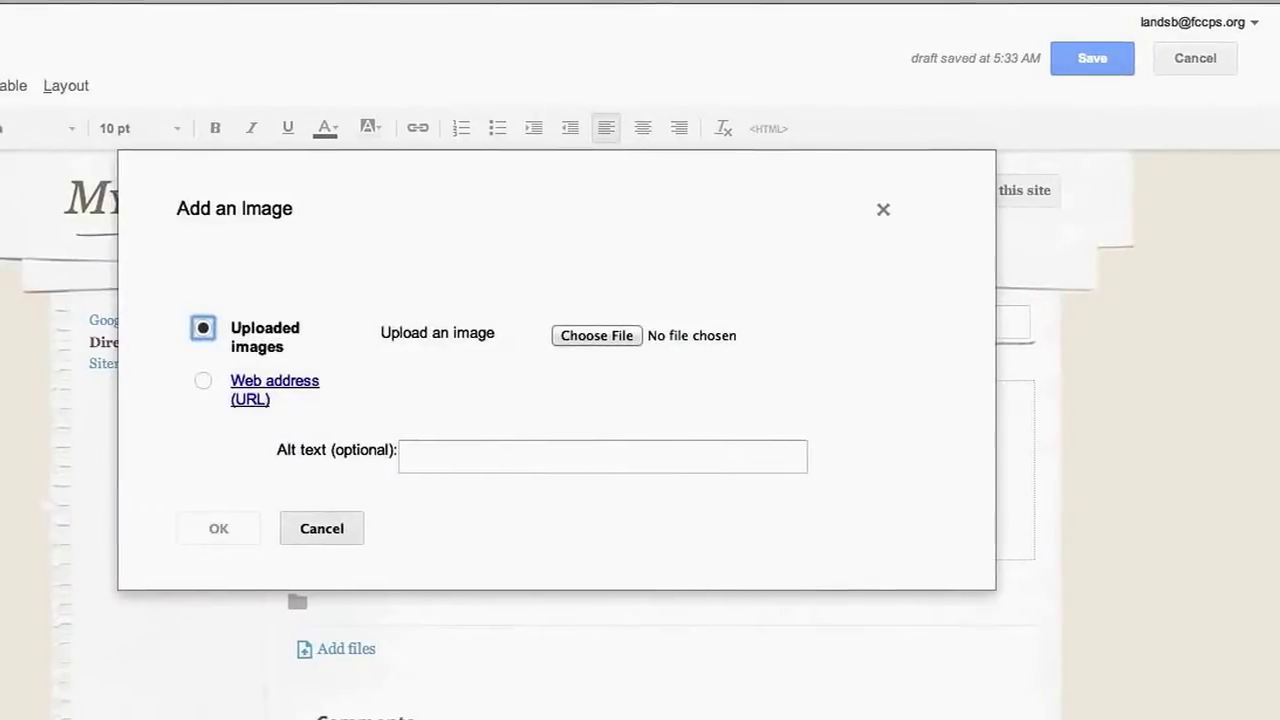
left_click(330, 514)
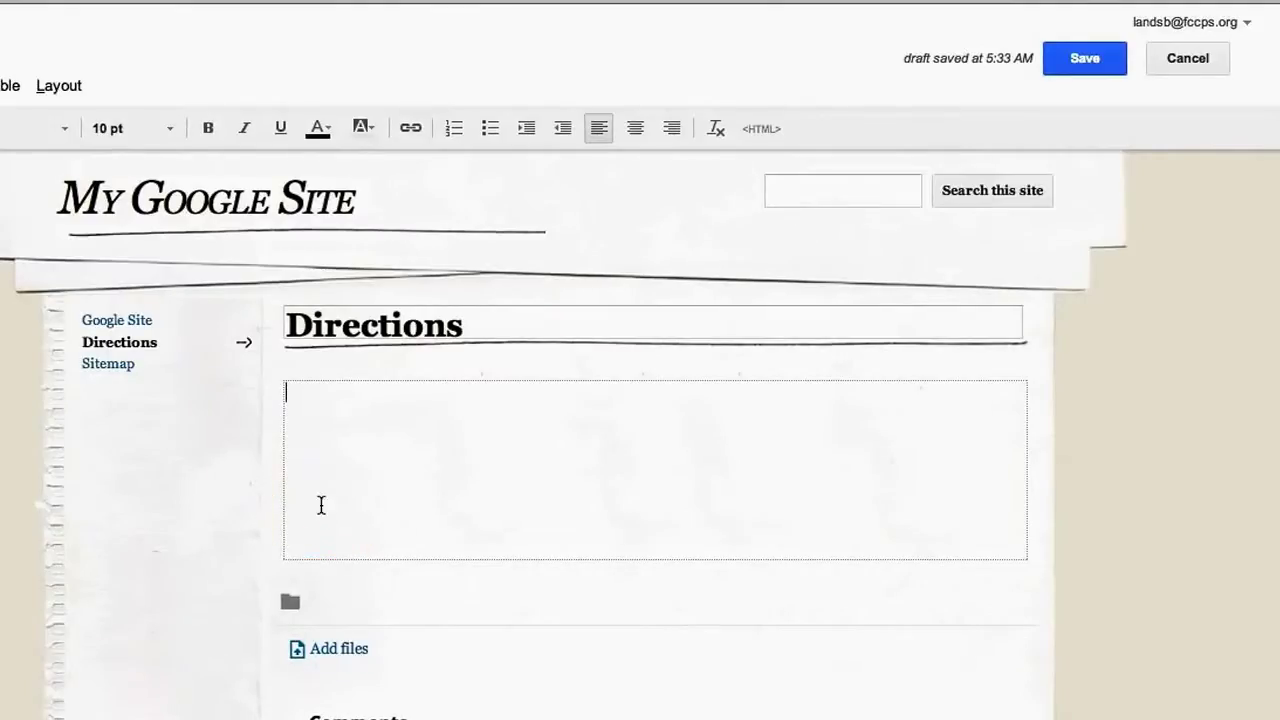
Save the empty Directions page, then review its page settings and cancel without changes.
left_click(1084, 59)
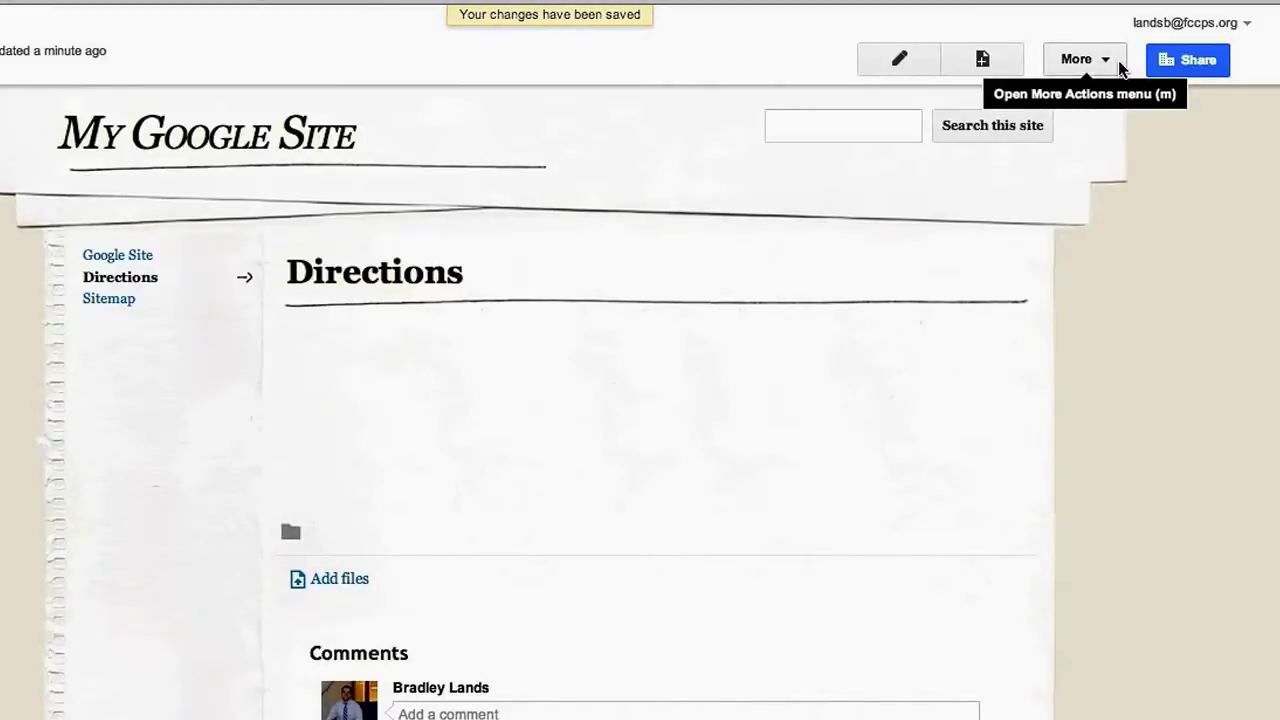
left_click(1119, 68)
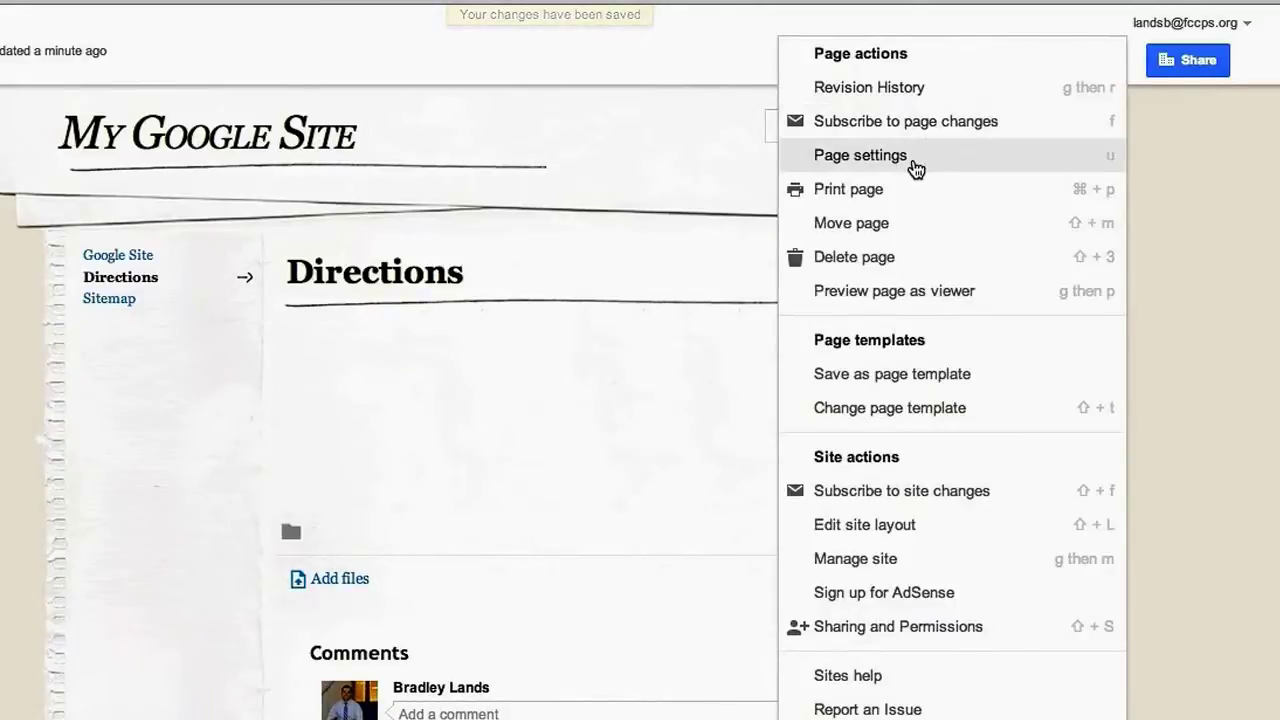
left_click(913, 162)
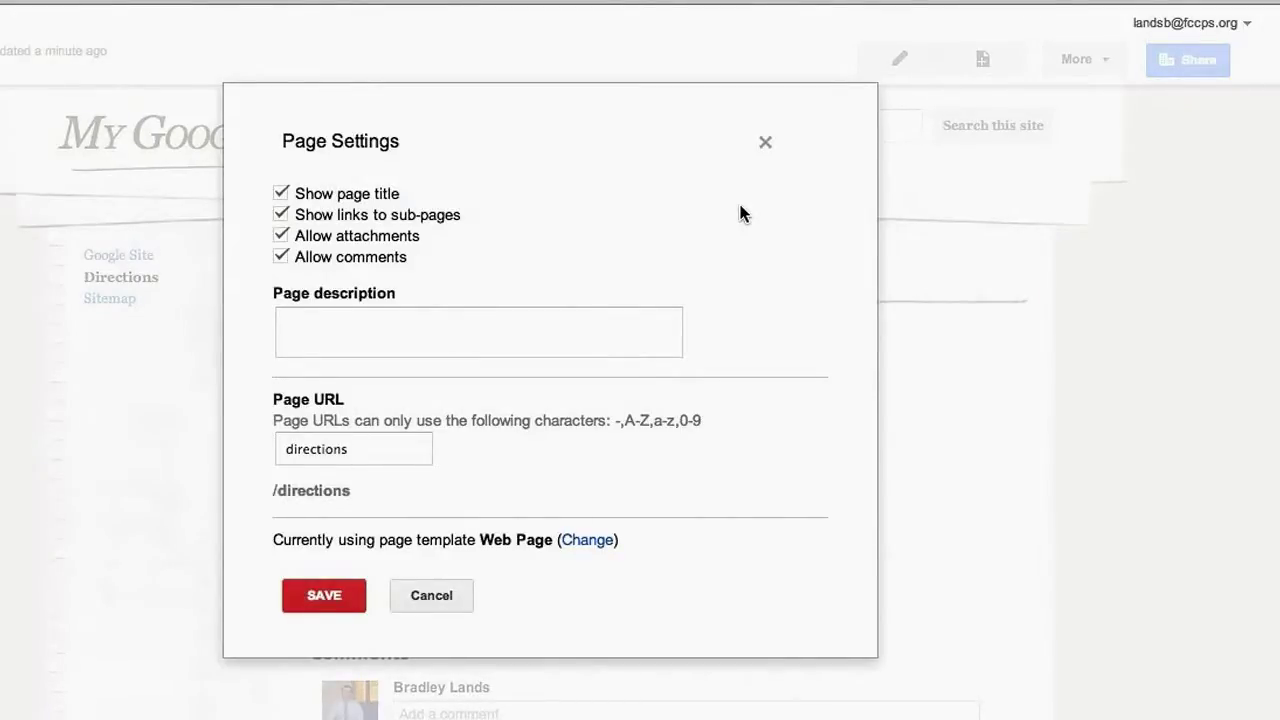
left_click(410, 590)
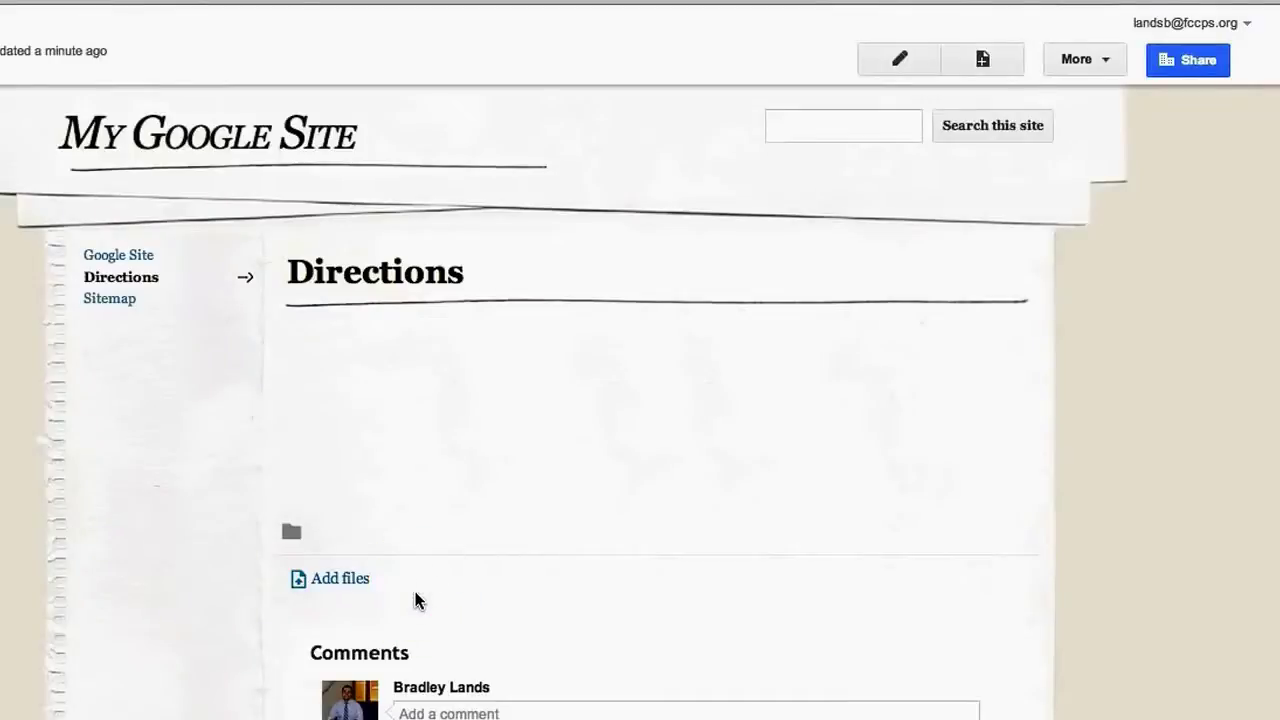
left_click(1058, 57)
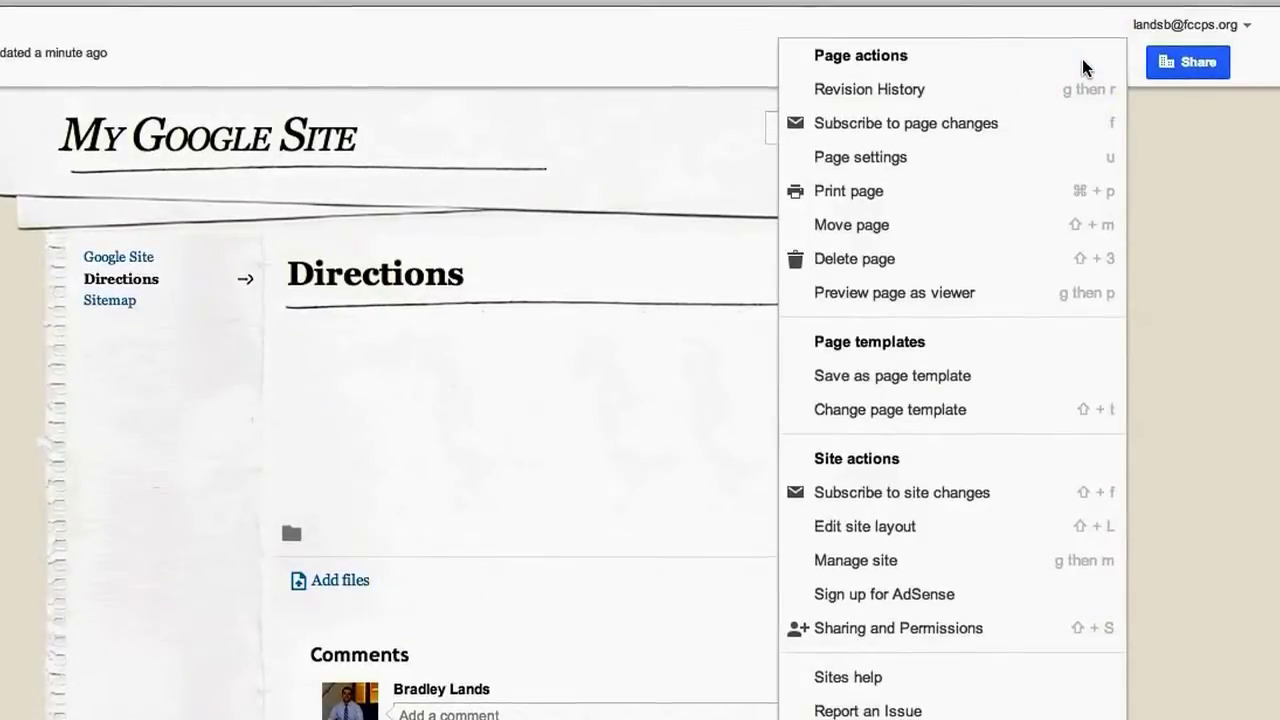
Enable Horizontal navigation in the site layout editor and close the editor.
left_click(919, 530)
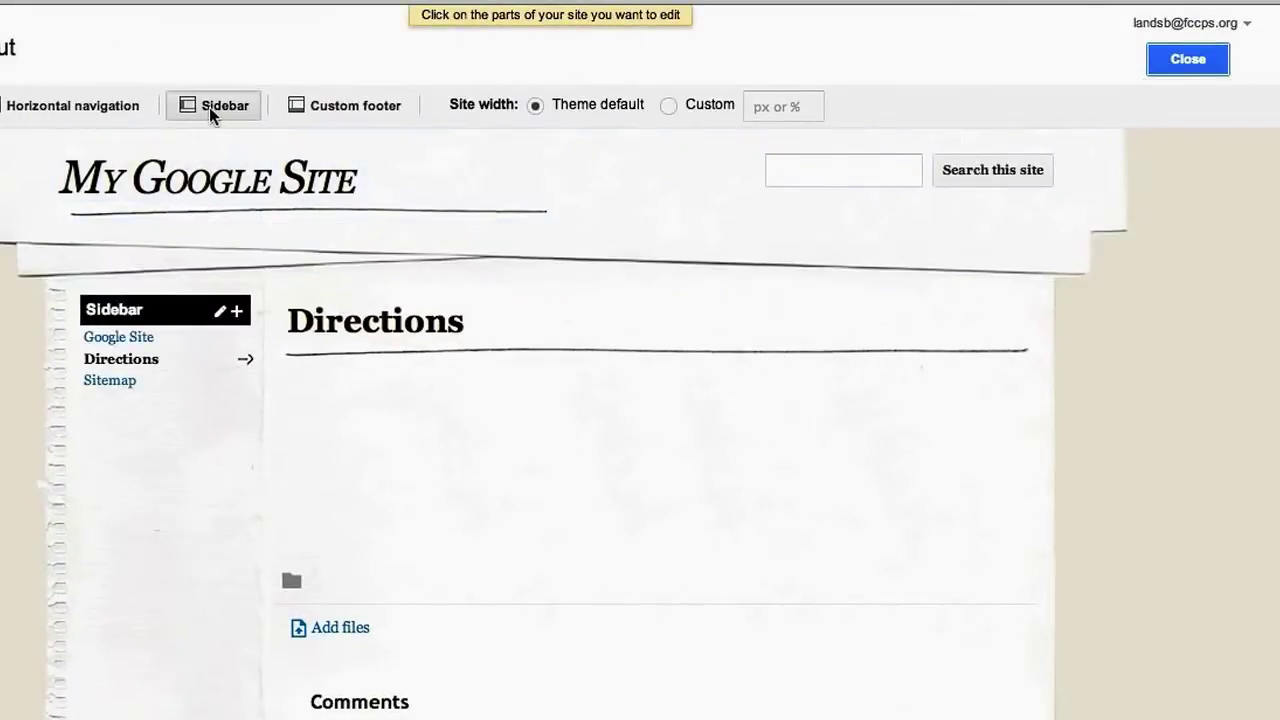
left_click(77, 108)
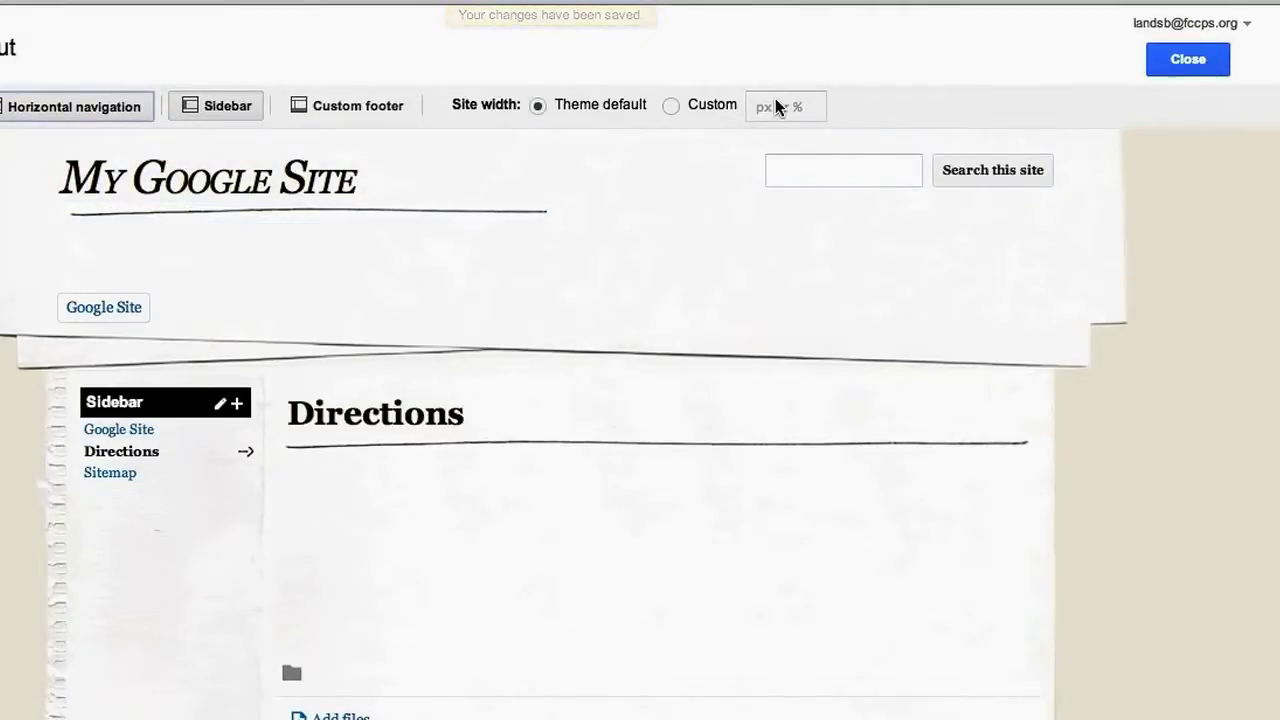
left_click(1175, 63)
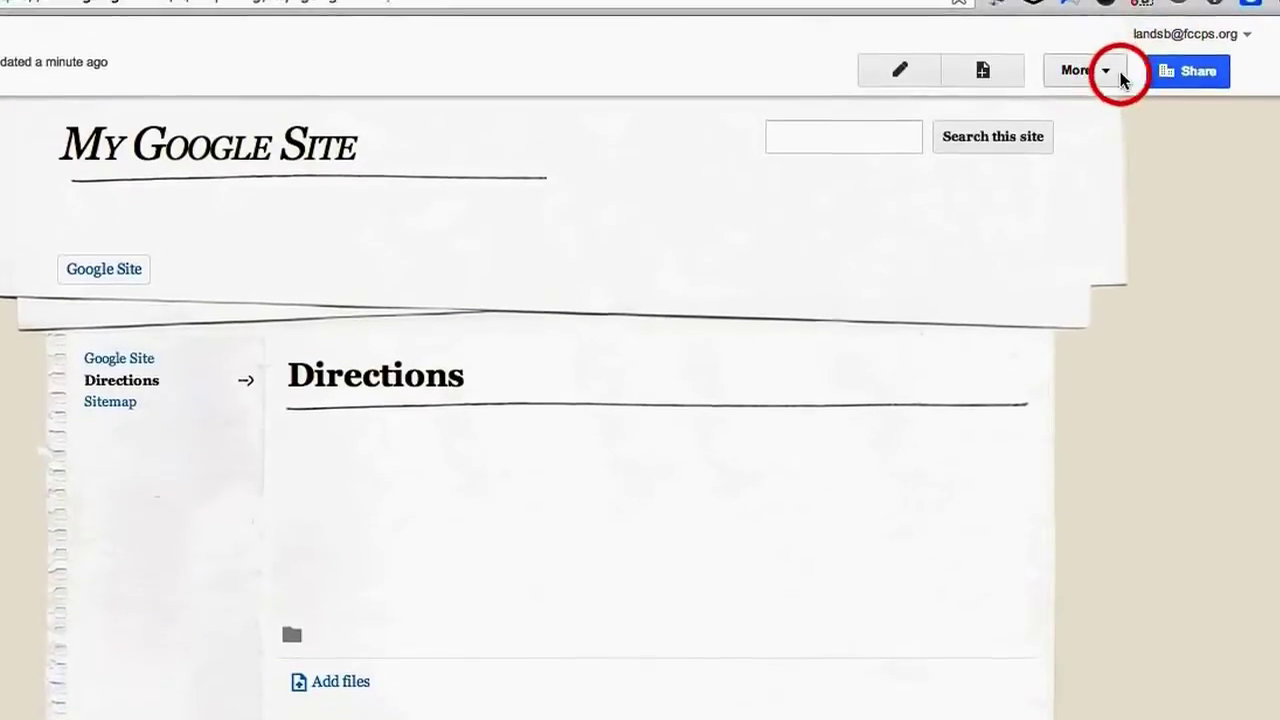
left_click(1112, 75)
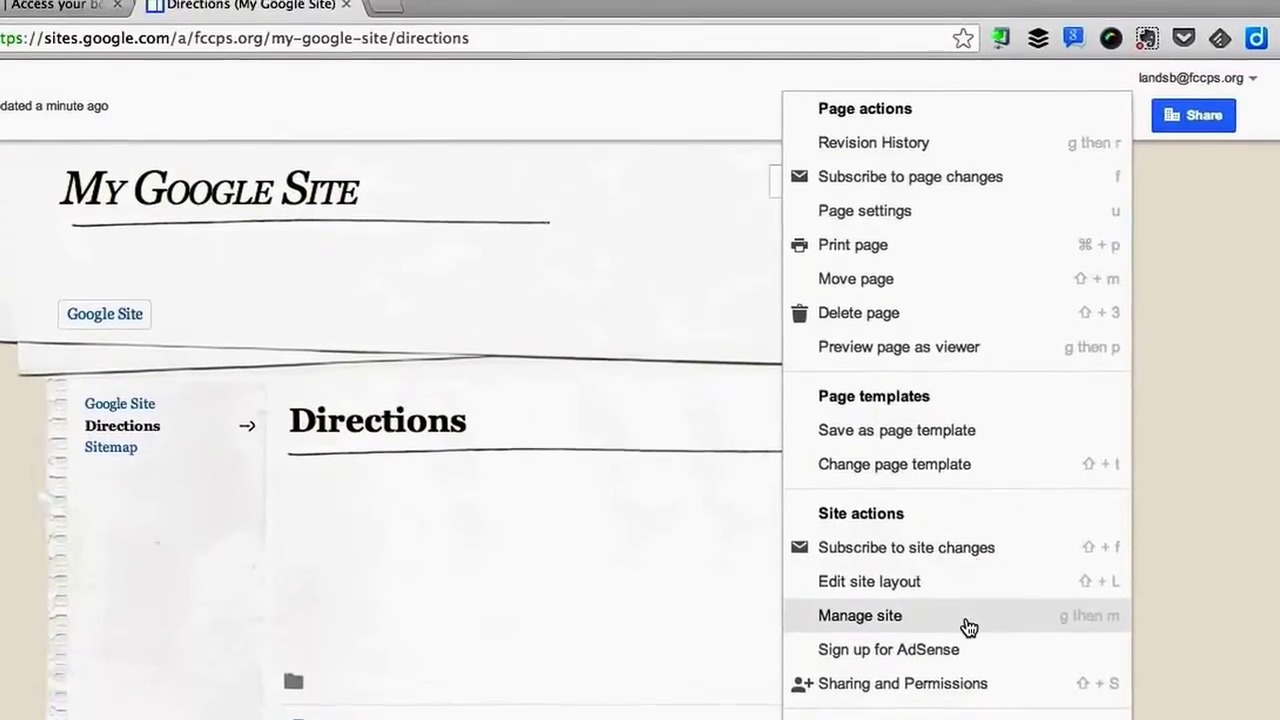
Open Manage site and look over the Site categories and Site description fields.
left_click(968, 627)
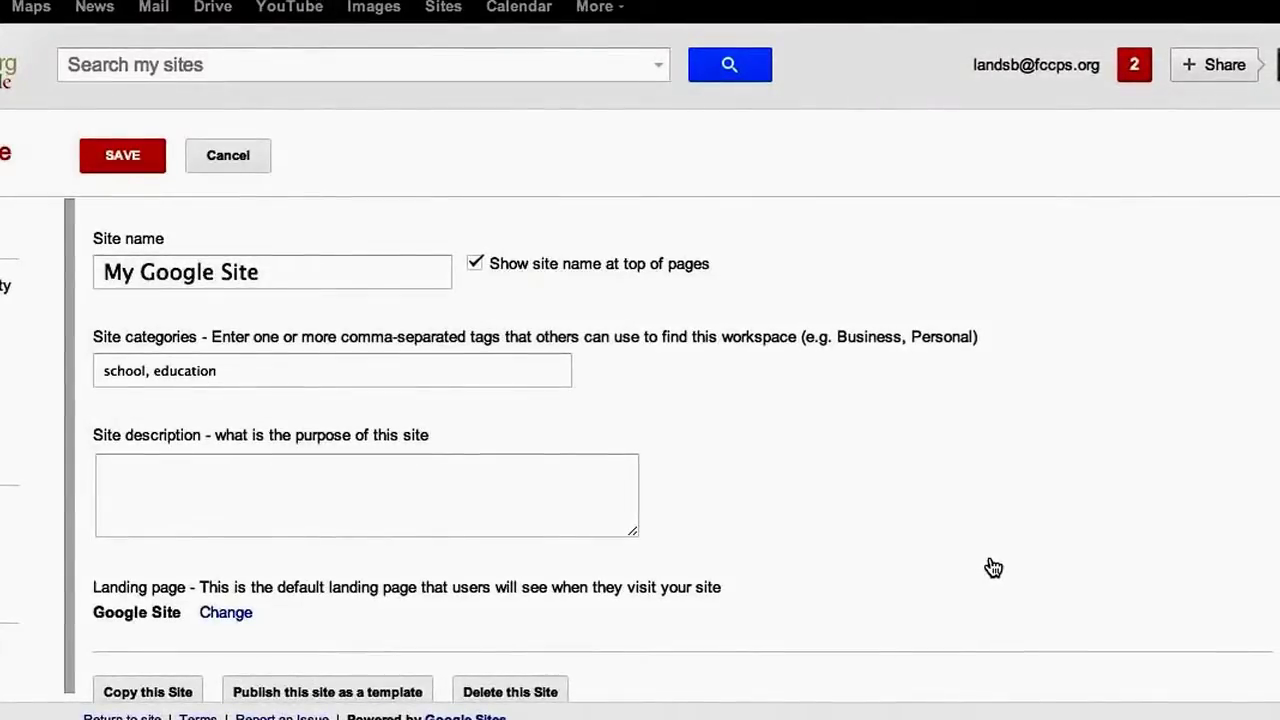
scroll(993, 567, "down", 1)
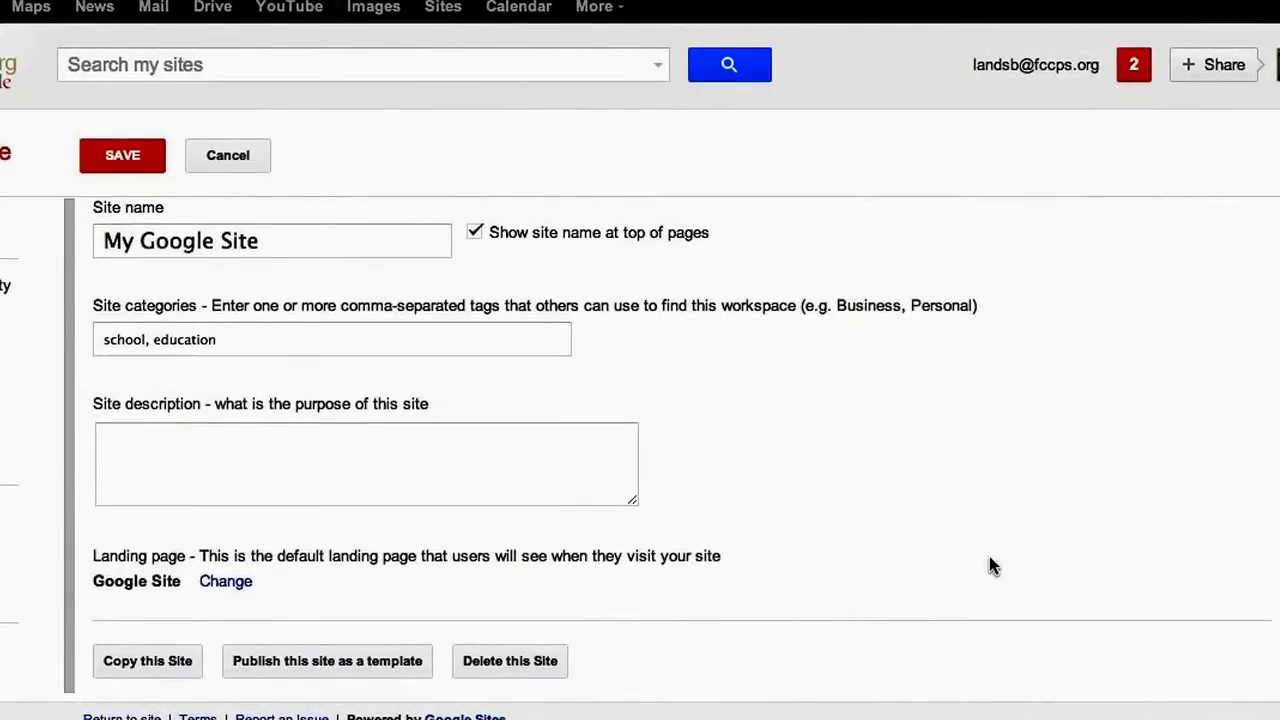
left_click(233, 330)
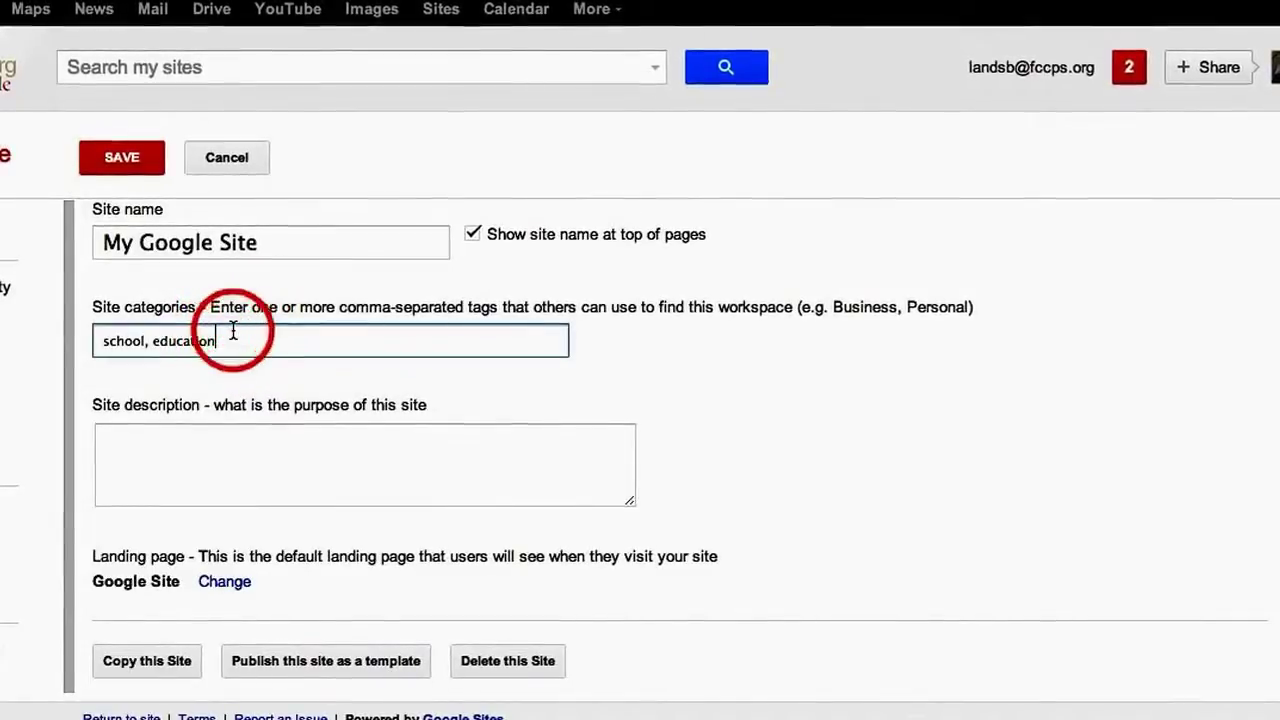
left_click(205, 450)
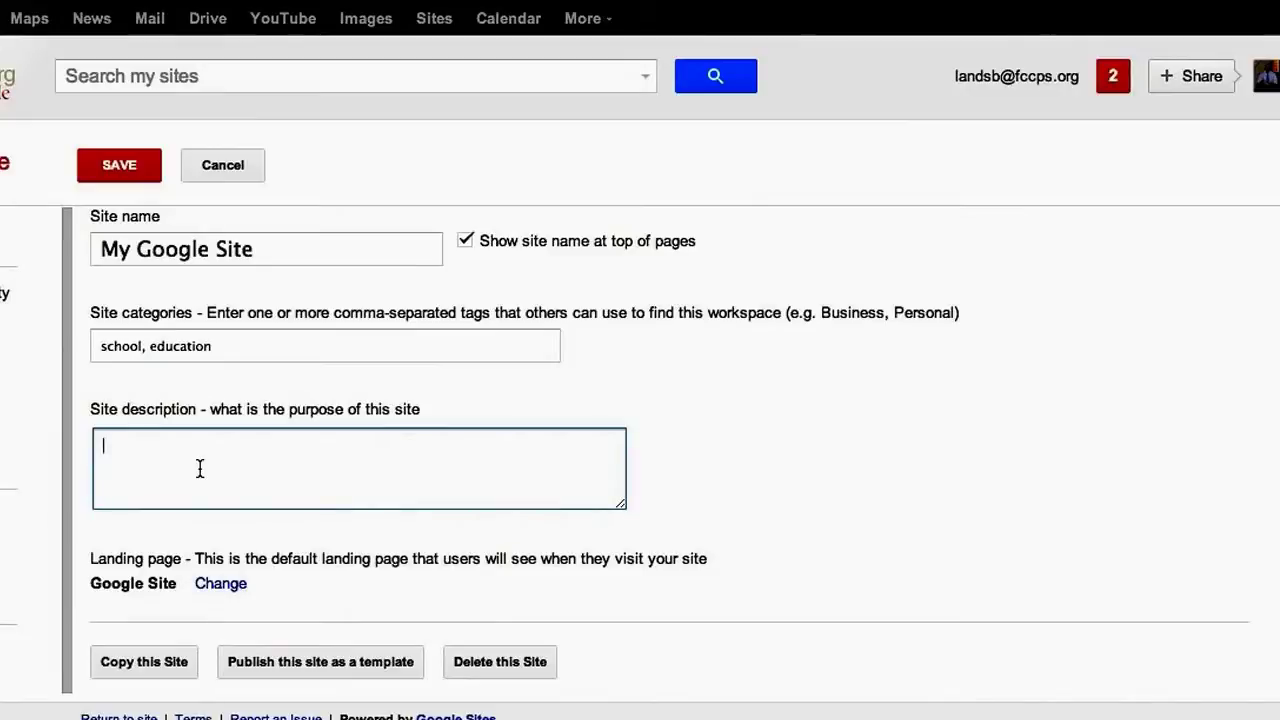
Scroll through the General settings page and go to the Colors and Fonts section.
scroll(1190, 283, "down", 3)
scroll(1189, 284, "down", 2)
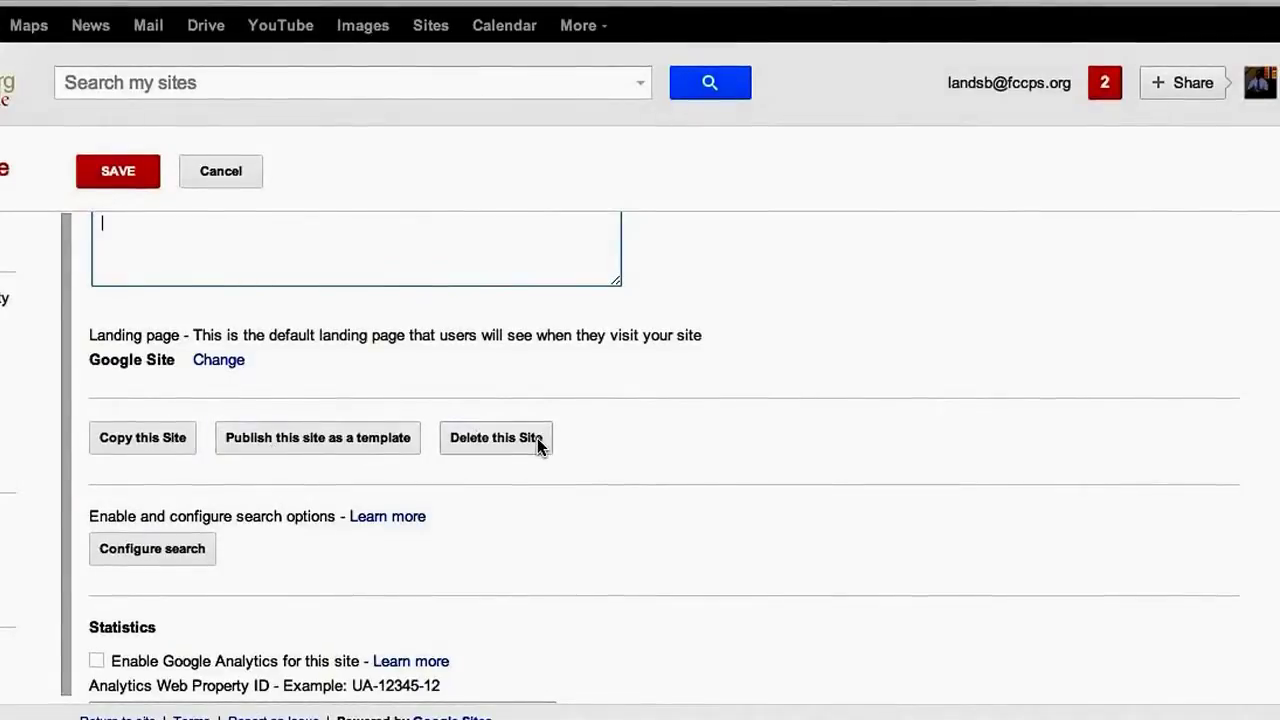
scroll(783, 465, "down", 3)
scroll(786, 470, "down", 3)
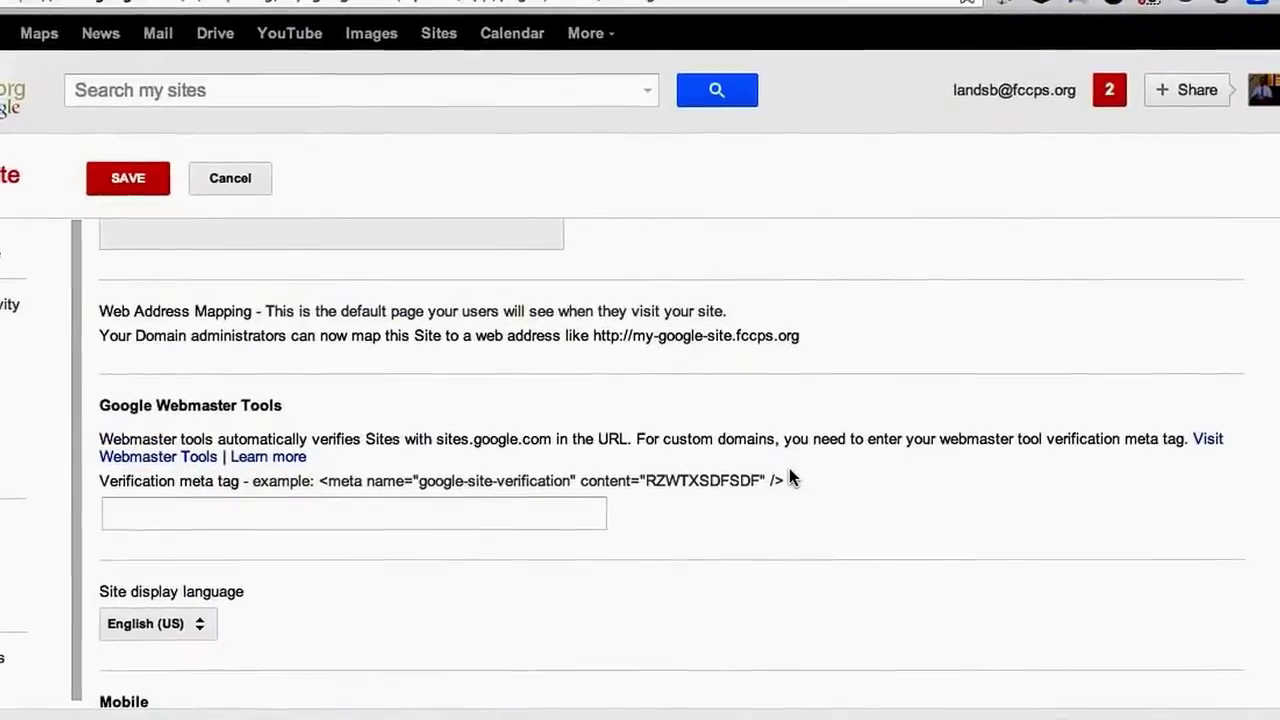
scroll(789, 470, "up", 3)
scroll(786, 470, "up", 3)
scroll(788, 466, "up", 1)
left_click(10, 355)
left_click(5, 342)
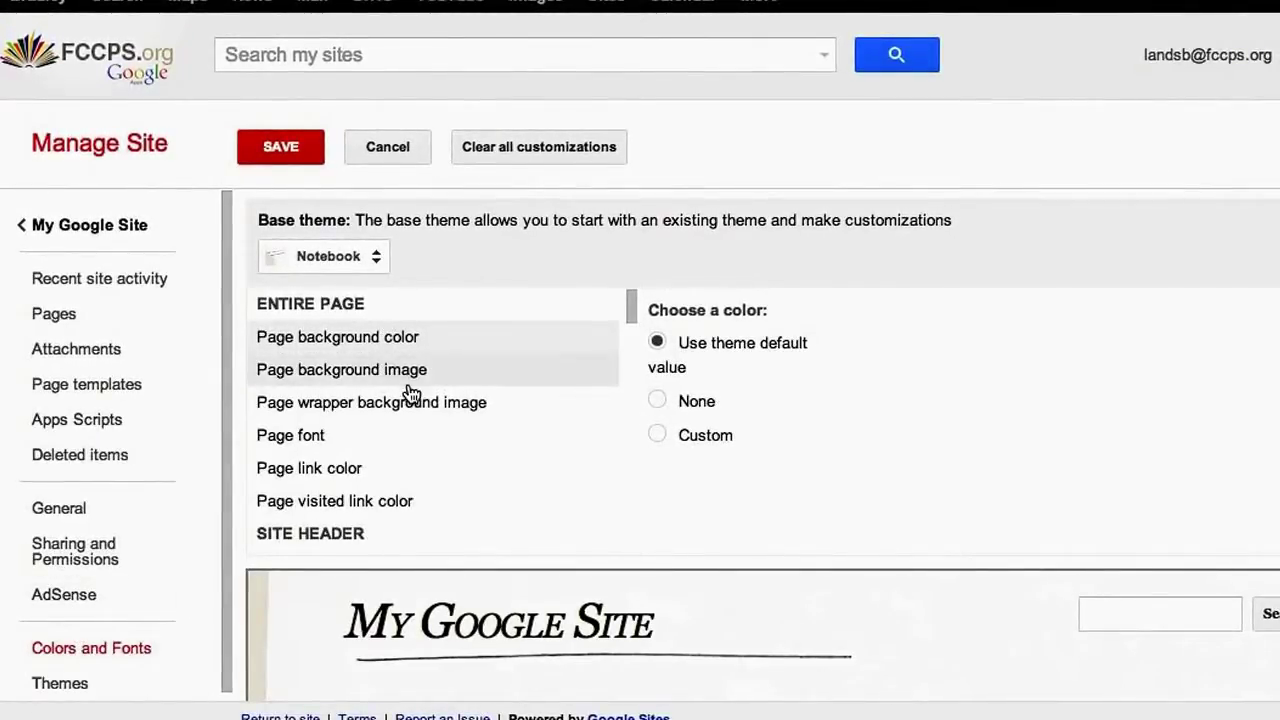
Scroll through the Notebook theme's colour and font customisation list.
scroll(405, 394, "down", 3)
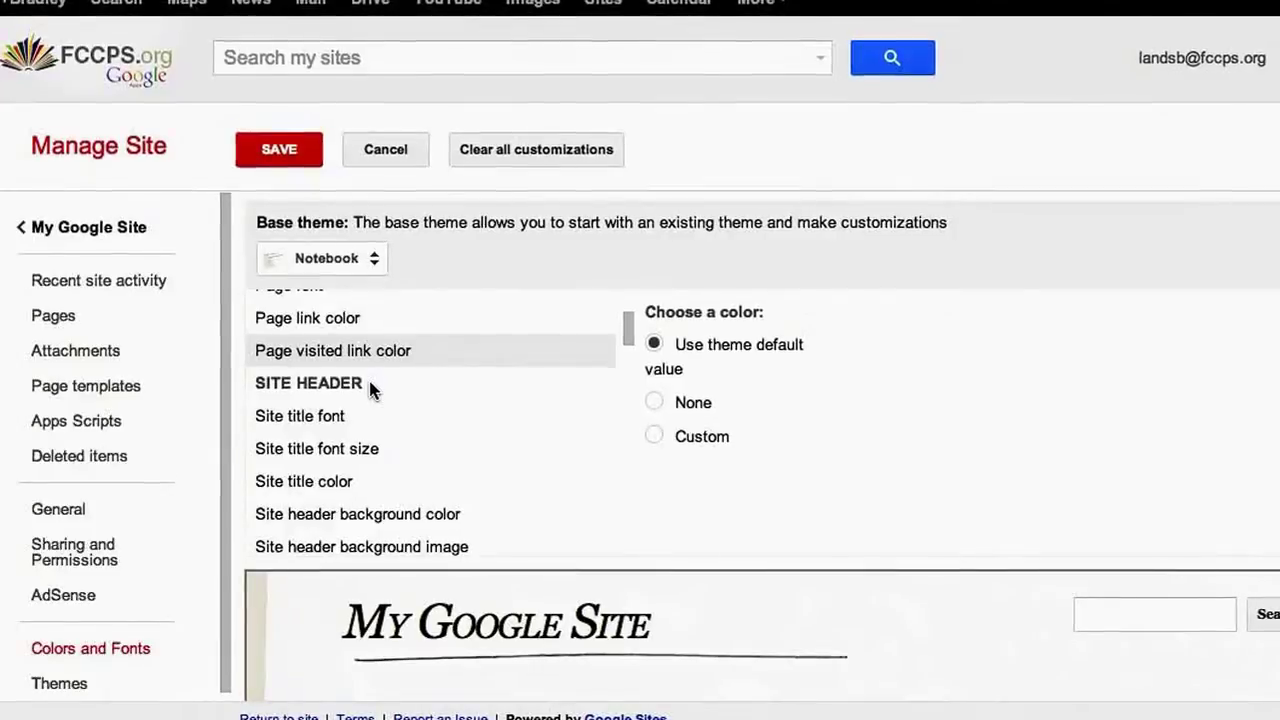
scroll(368, 390, "down", 4)
scroll(368, 390, "down", 4)
scroll(368, 390, "down", 1)
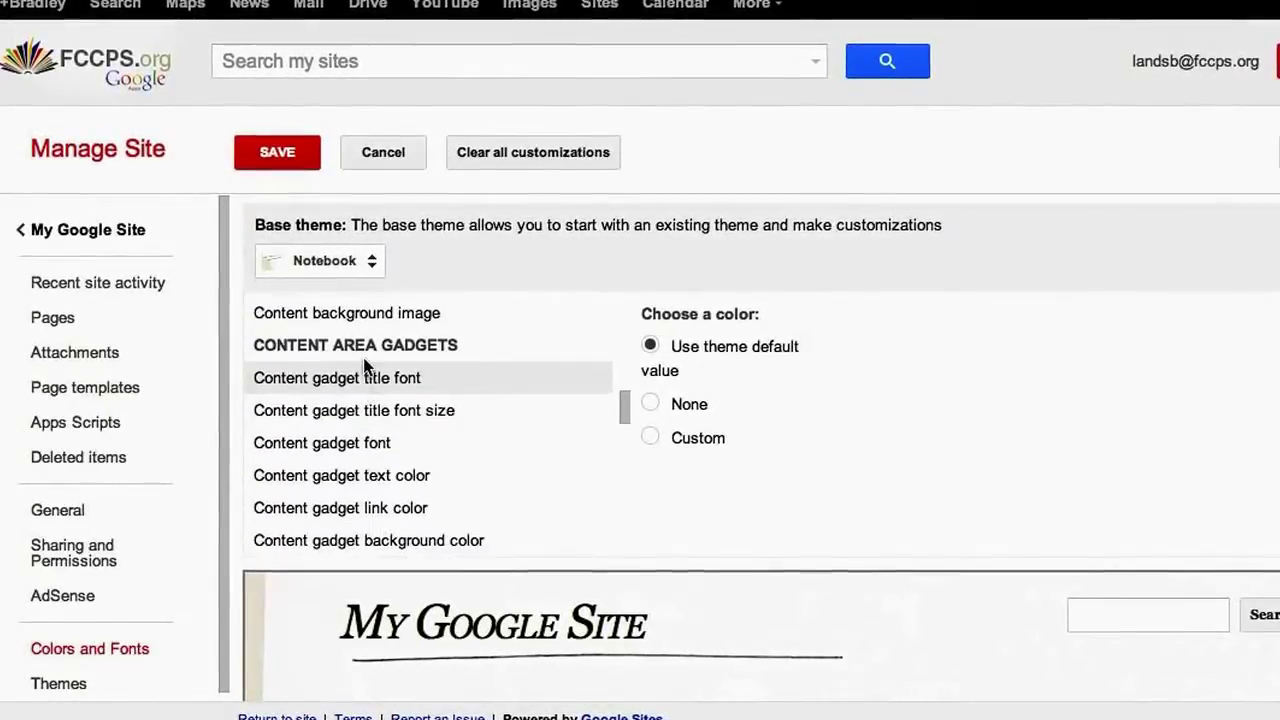
scroll(478, 365, "down", 3)
scroll(478, 365, "down", 3)
scroll(477, 363, "up", 1)
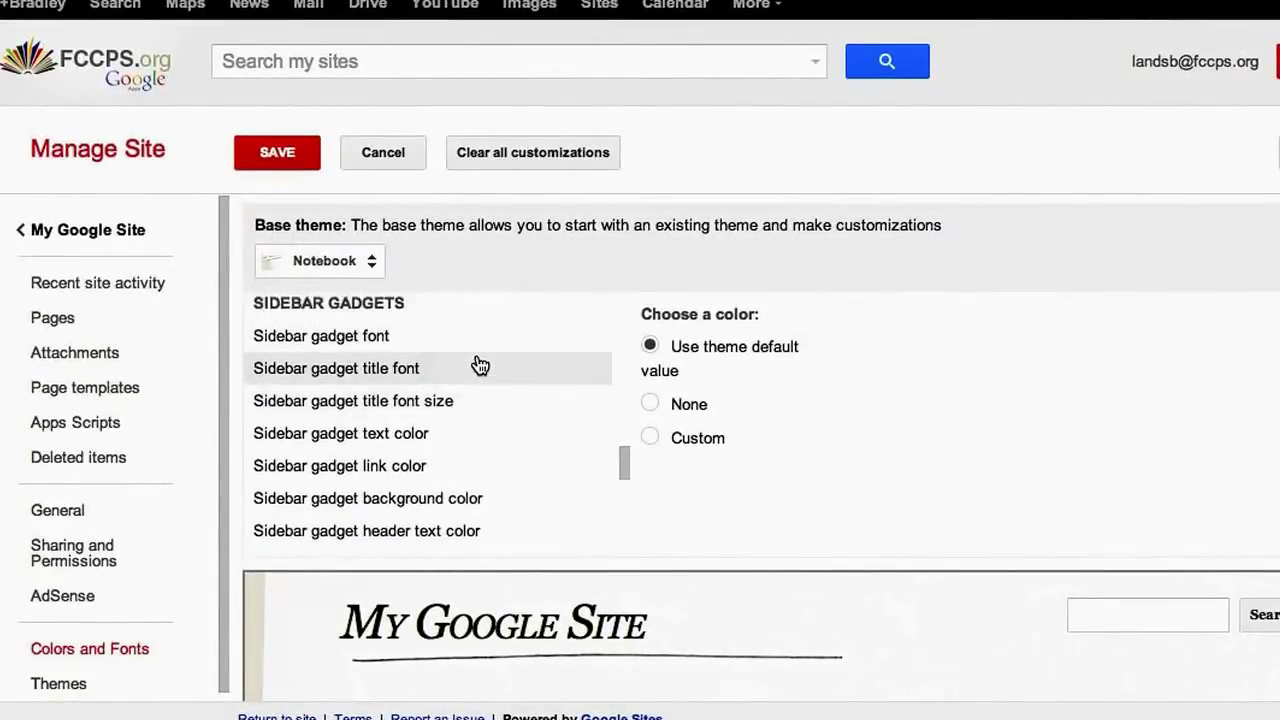
scroll(430, 345, "up", 1)
scroll(436, 459, "down", 2)
scroll(395, 456, "down", 1)
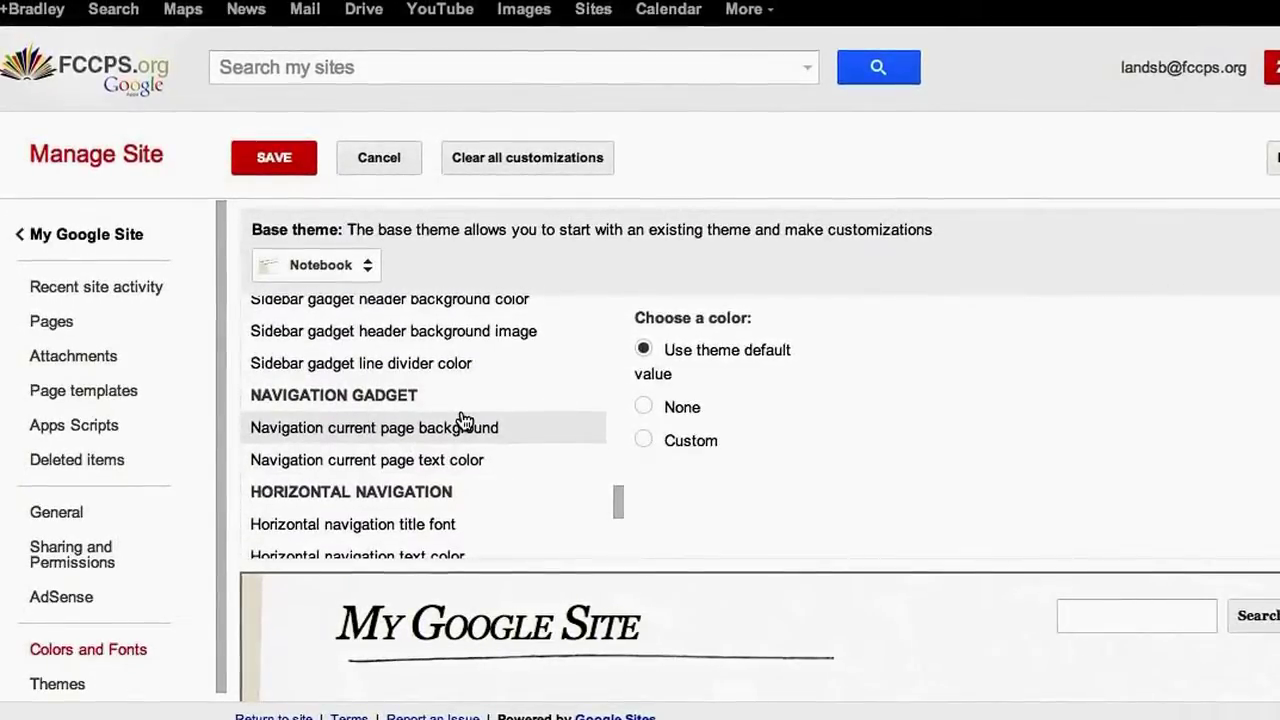
scroll(463, 418, "up", 3)
scroll(464, 421, "up", 1)
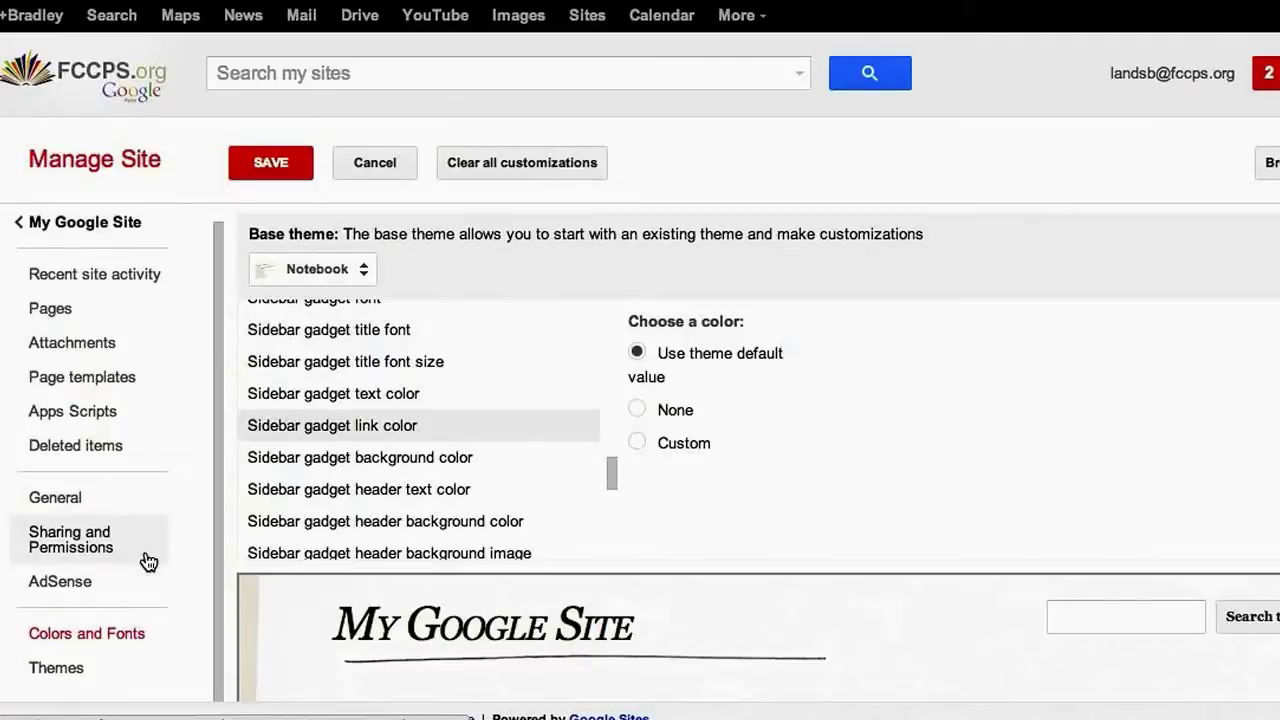
left_click(53, 681)
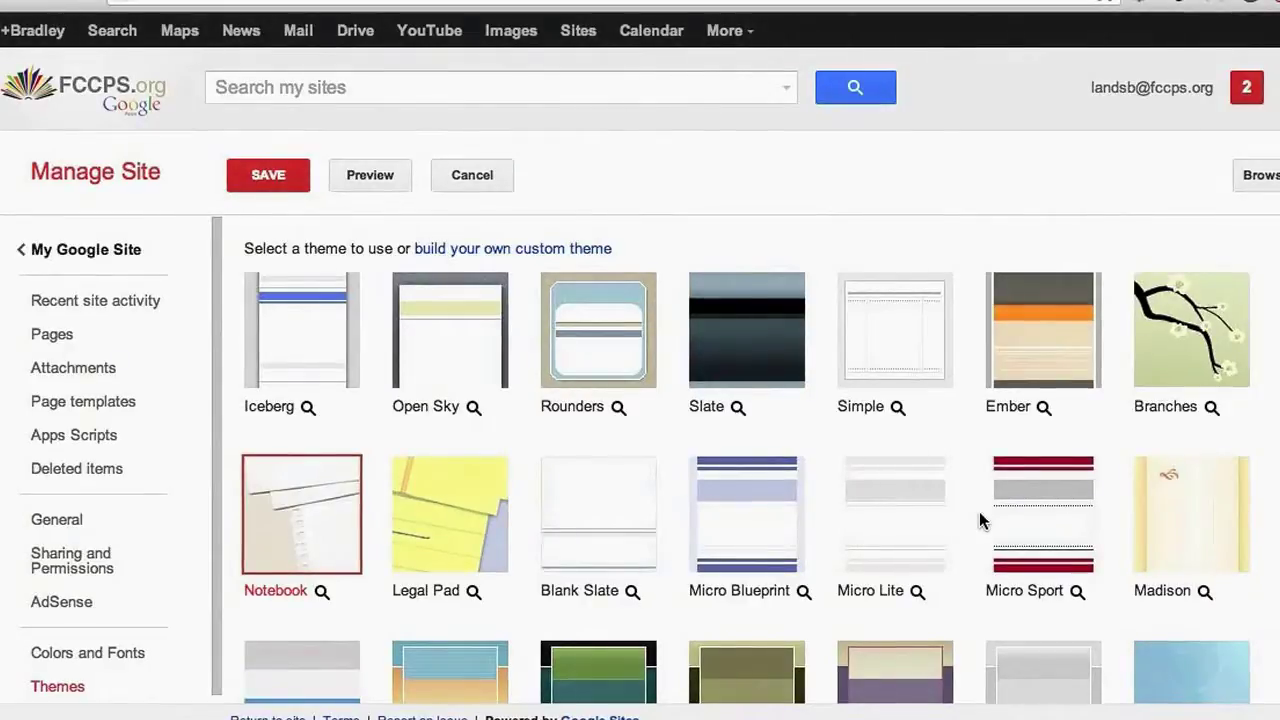
Pick the Shipshape cloud theme from the gallery and save it for My Google Site.
scroll(979, 511, "down", 1)
scroll(976, 508, "down", 1)
scroll(960, 530, "down", 2)
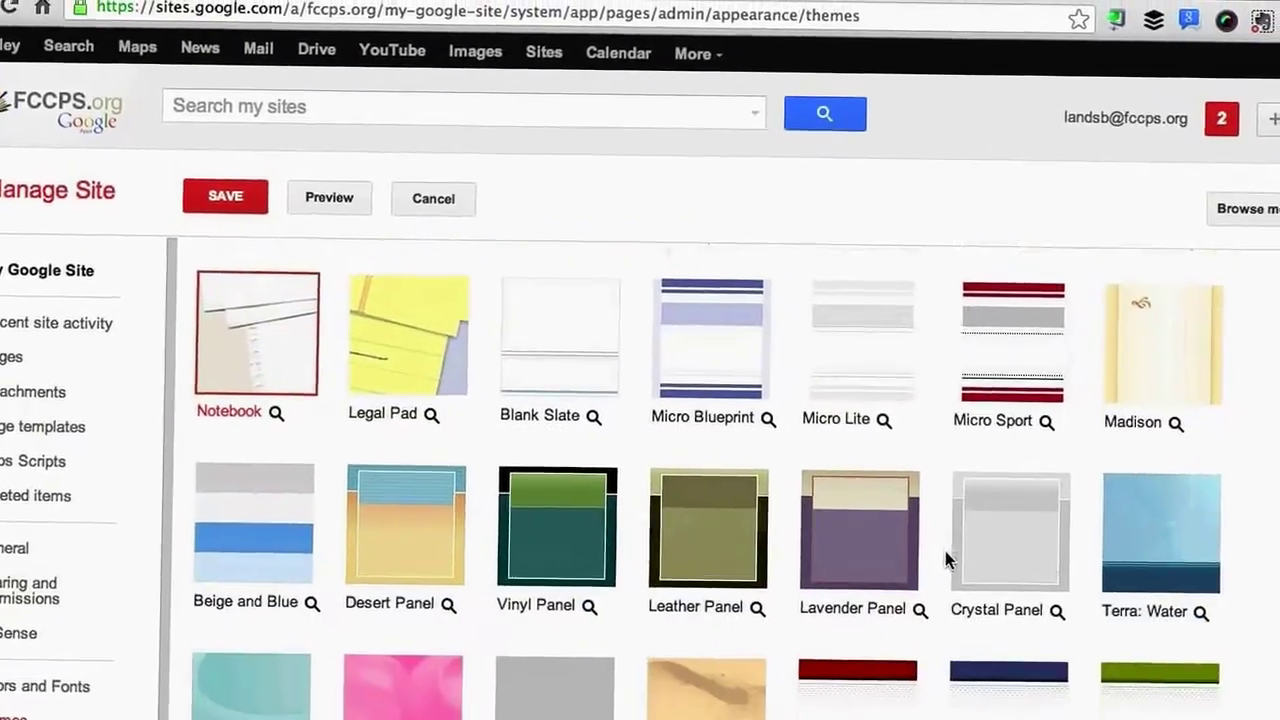
scroll(945, 551, "down", 3)
scroll(914, 556, "down", 3)
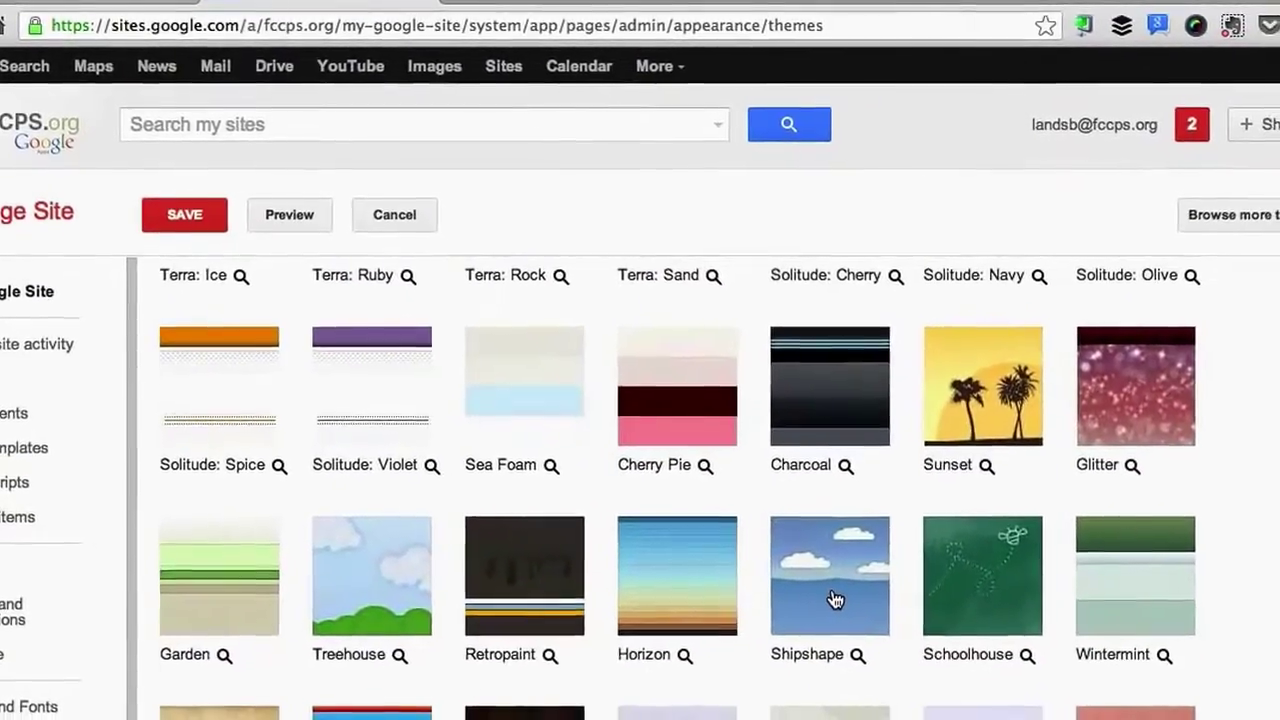
left_click(860, 617)
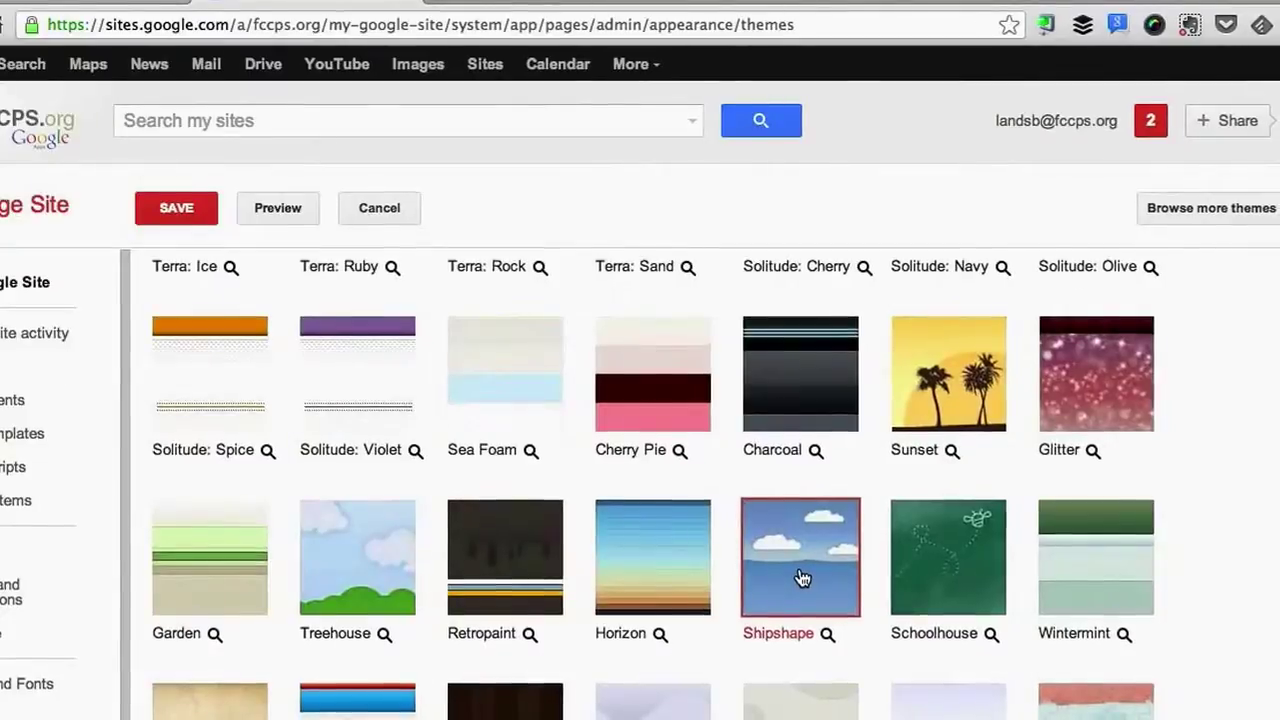
scroll(797, 582, "up", 5)
scroll(789, 557, "up", 5)
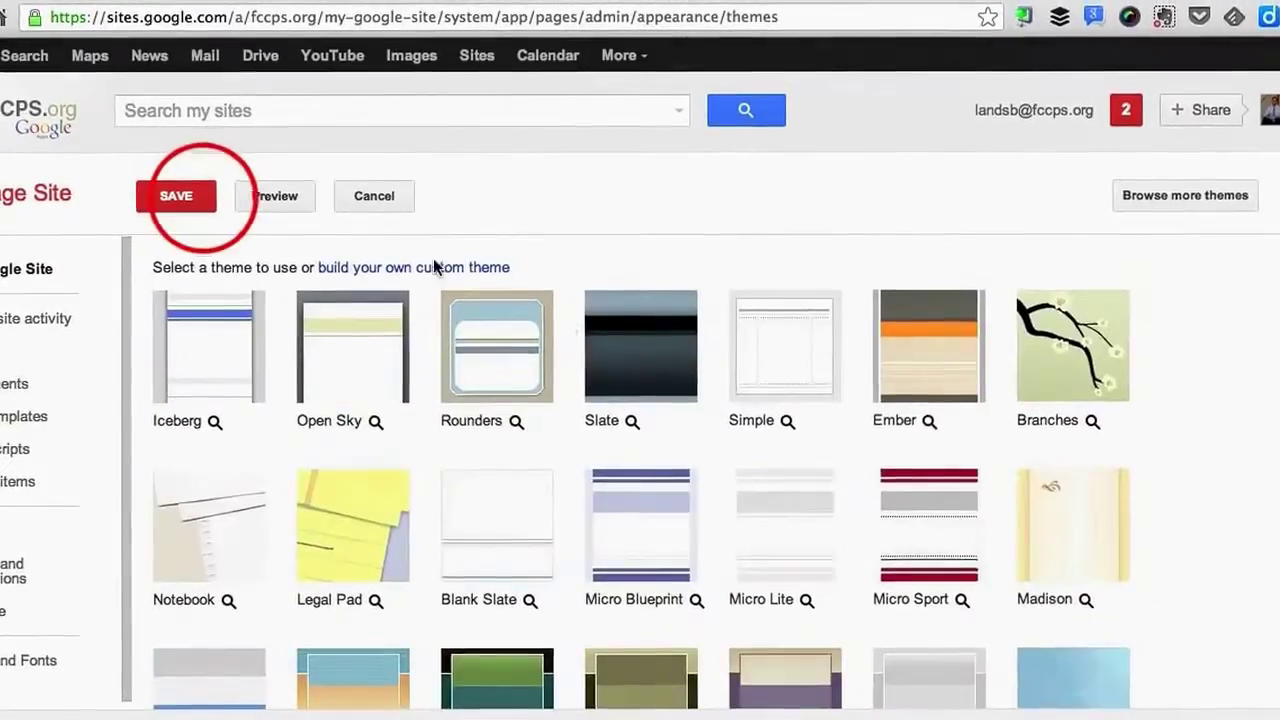
left_click(198, 209)
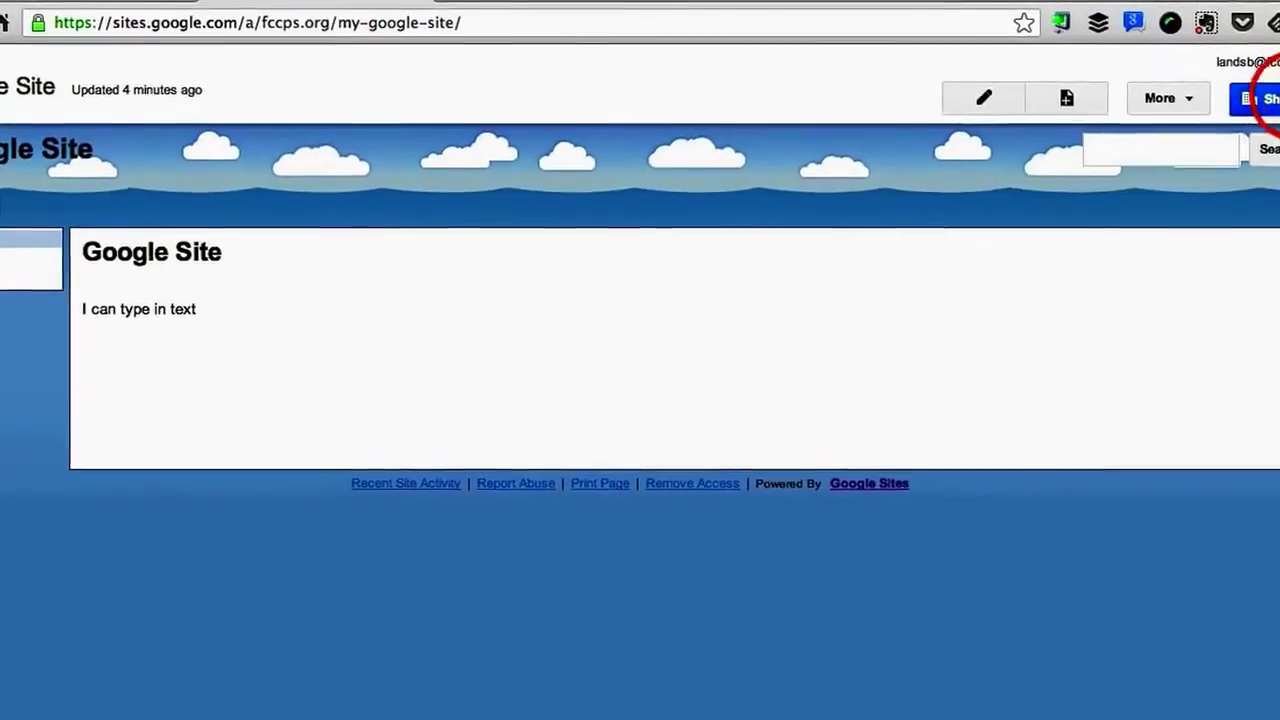
left_click(1215, 92)
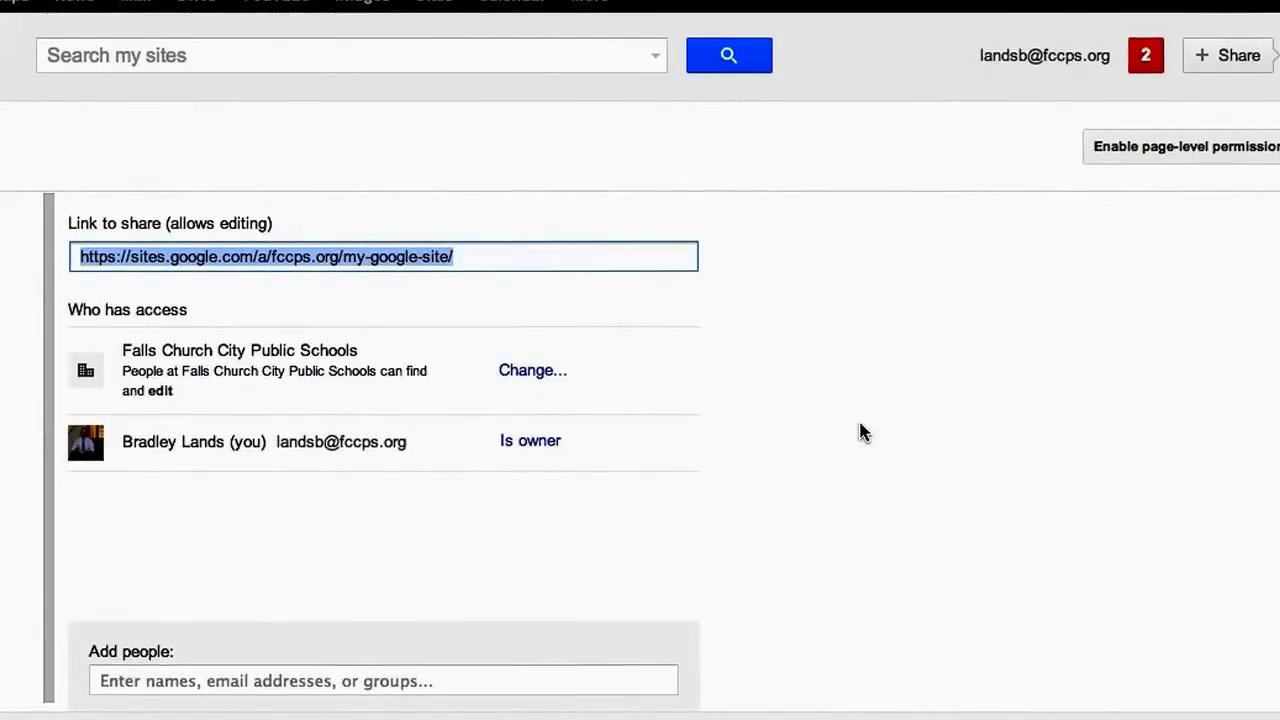
Check the site visibility options and the district's Can edit access, then save them.
scroll(858, 432, "down", 1)
left_click(160, 636)
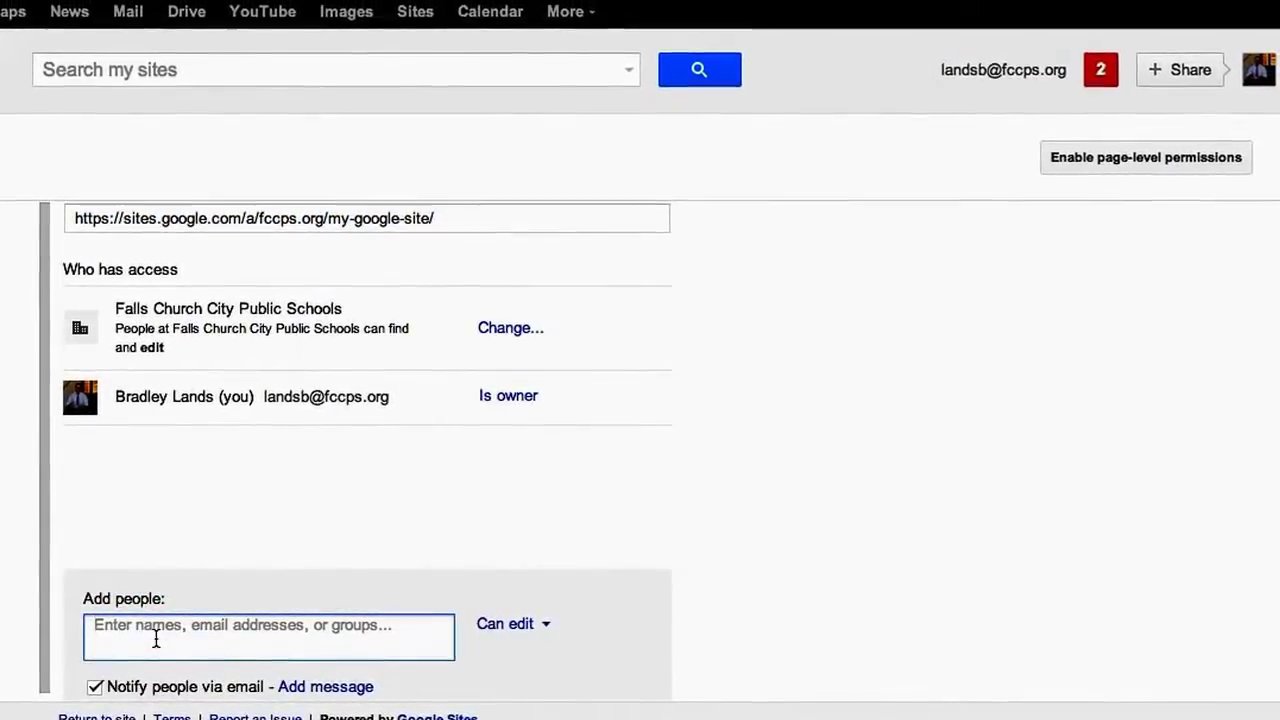
left_click(482, 326)
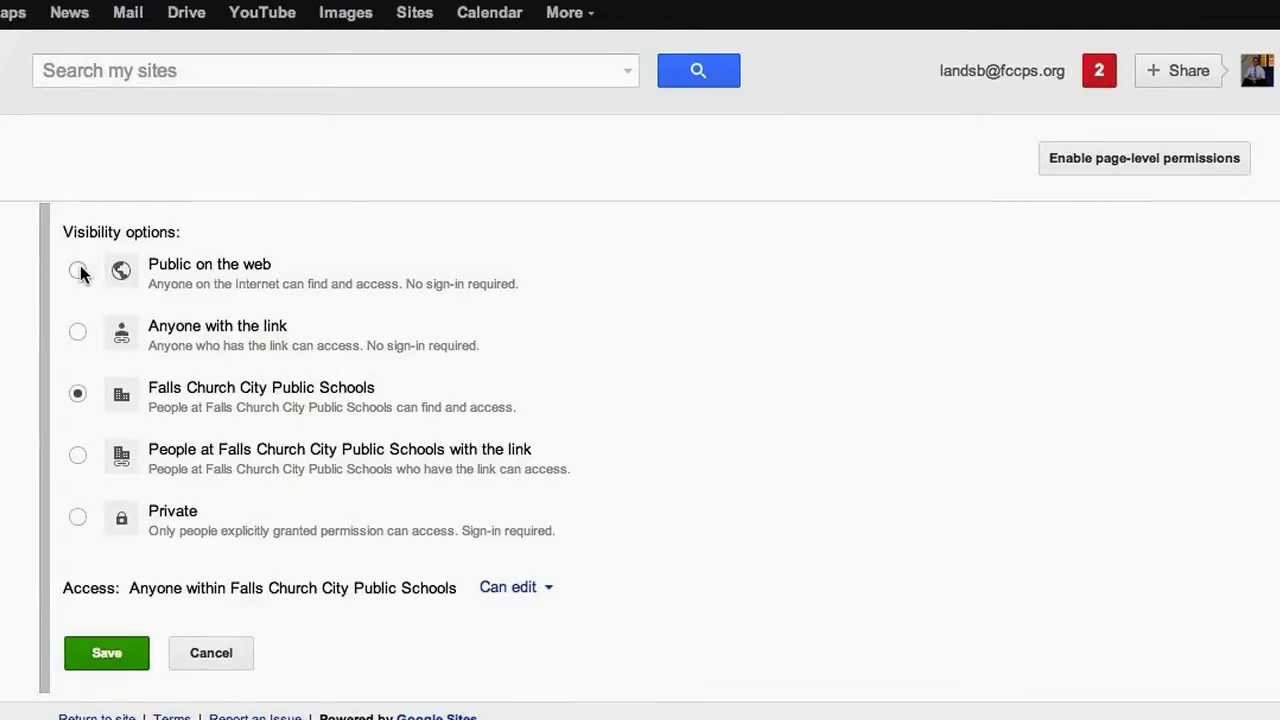
left_click(514, 588)
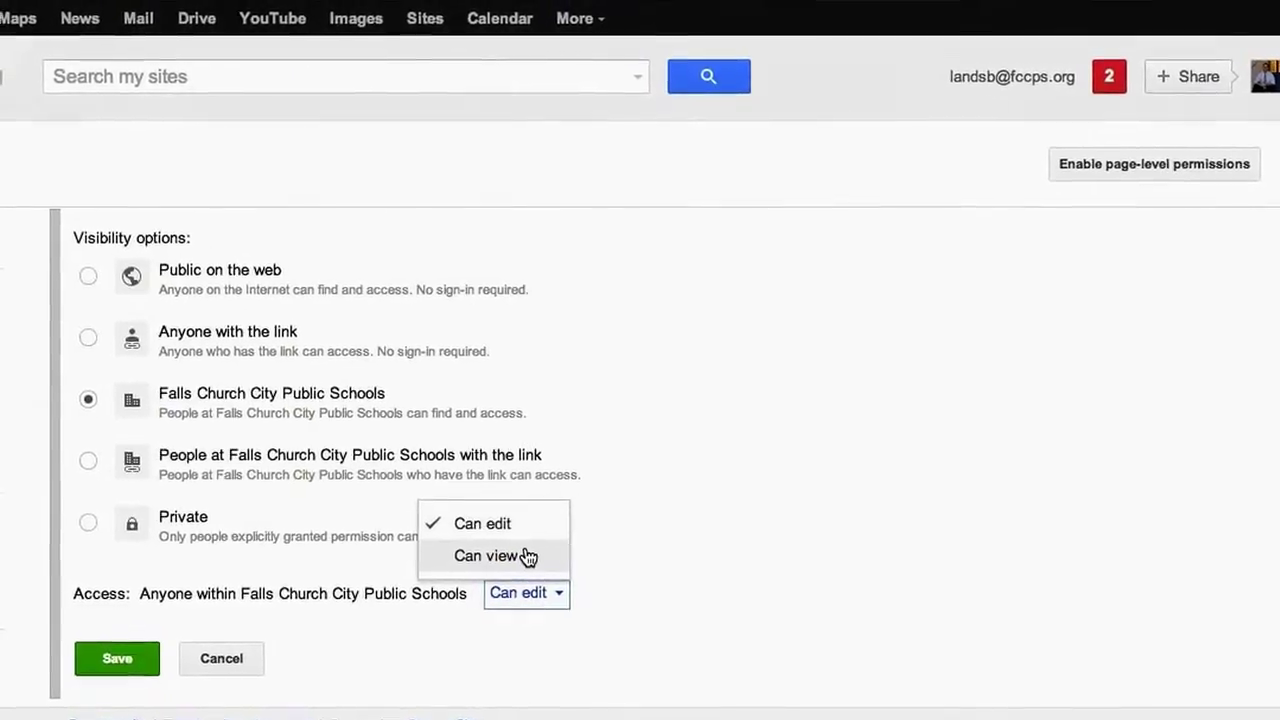
left_click(125, 662)
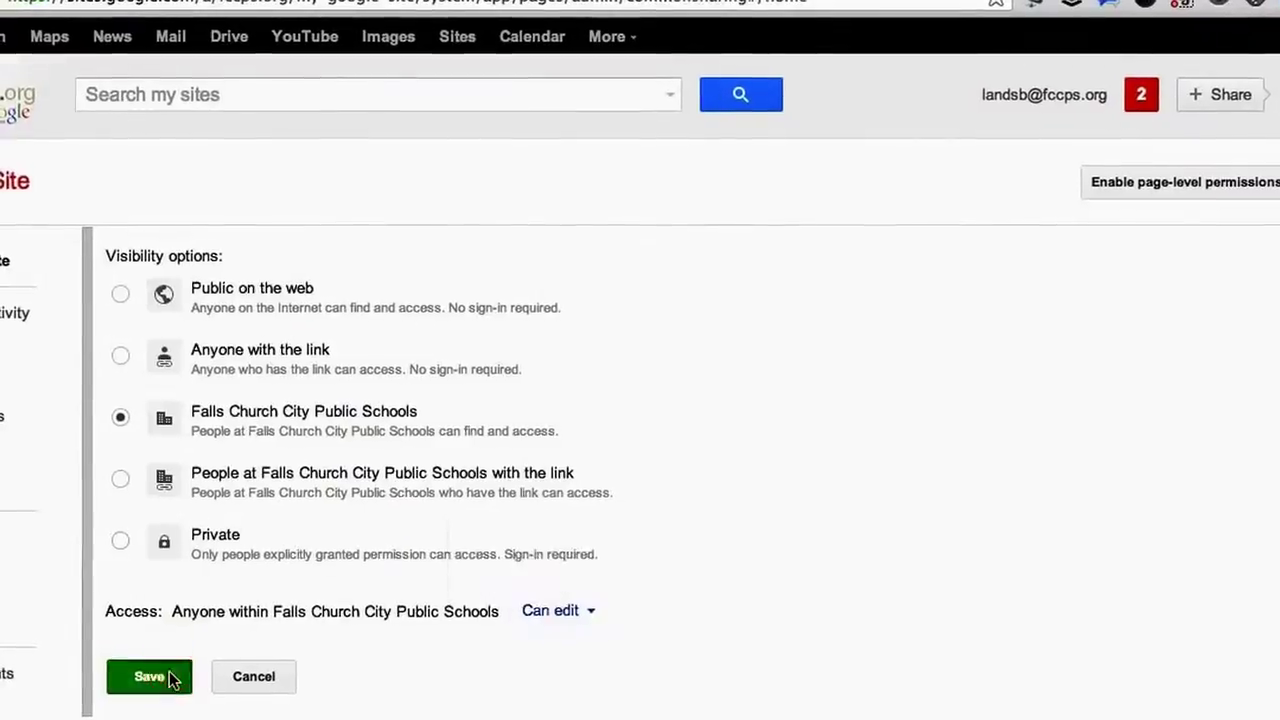
Use the site name link in the sidebar to go back to My Google Site.
left_click(33, 287)
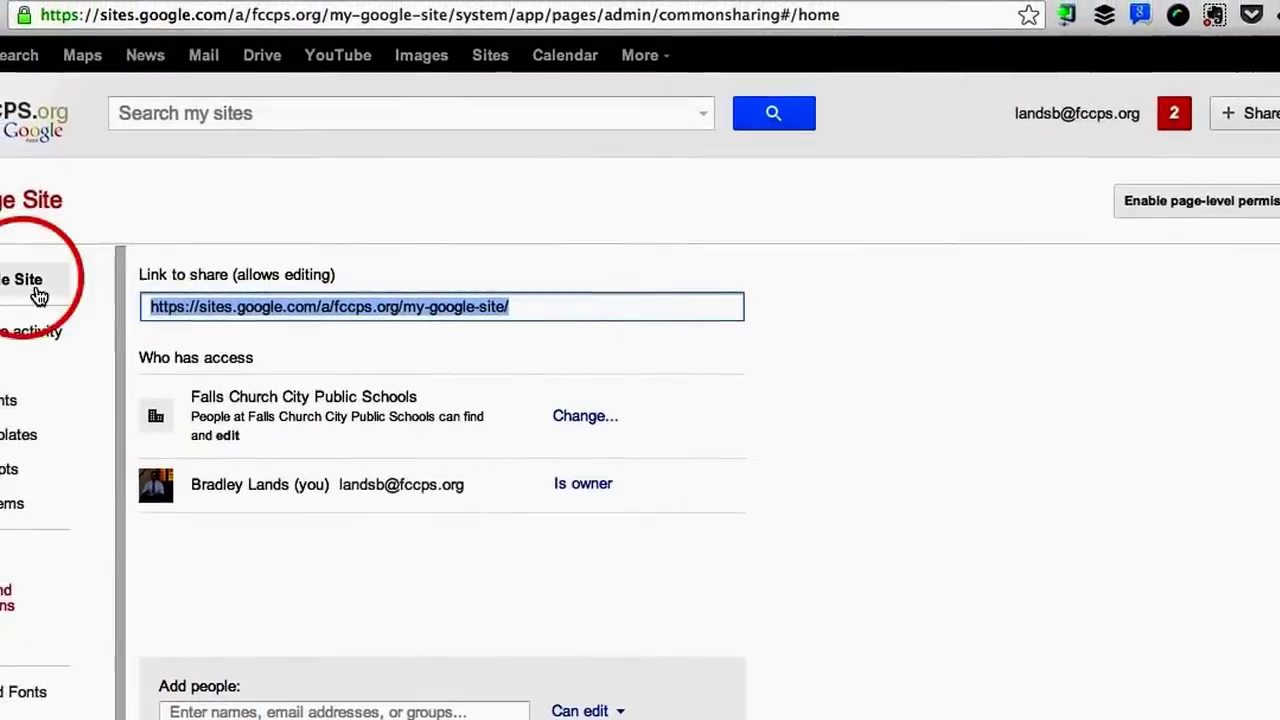